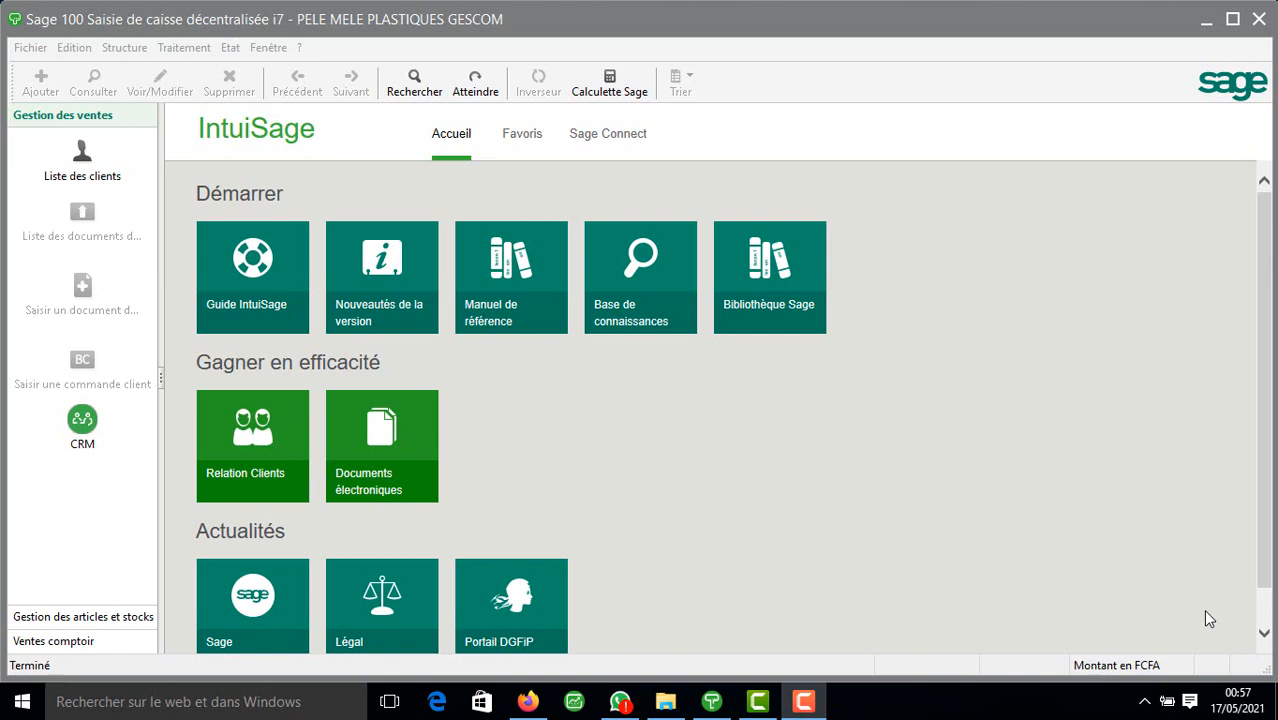
click(193, 49)
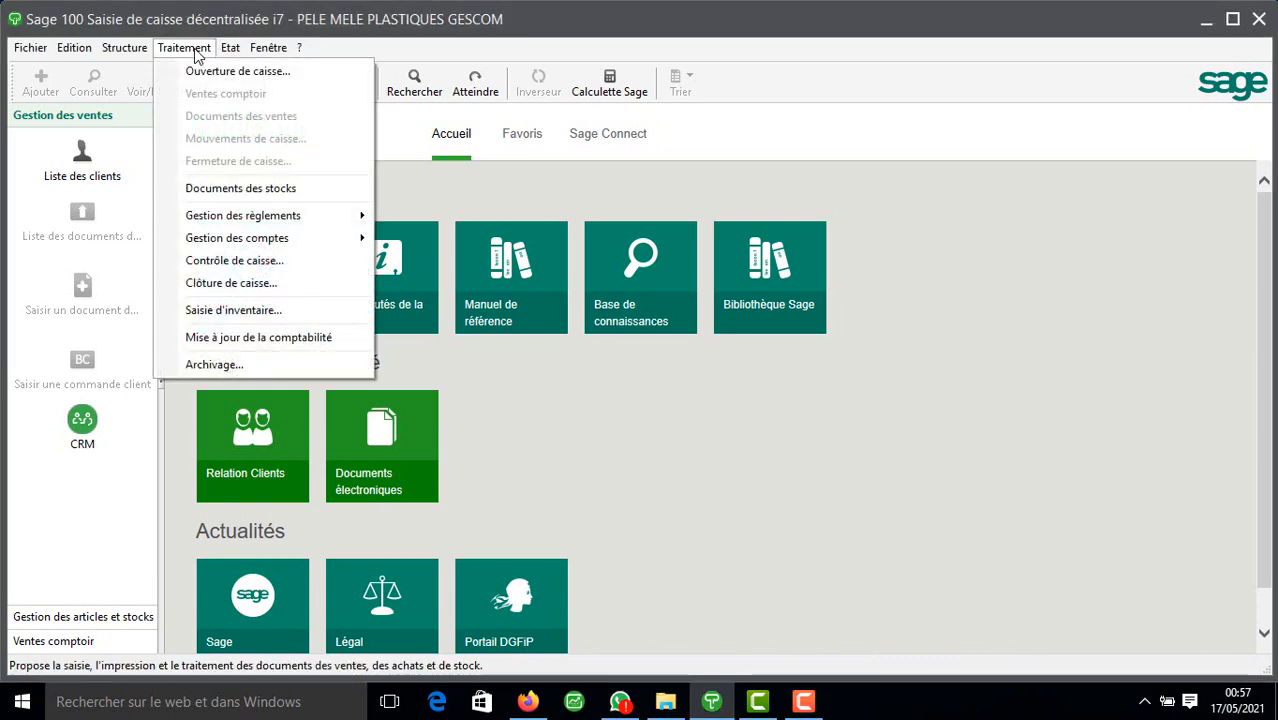
click(215, 72)
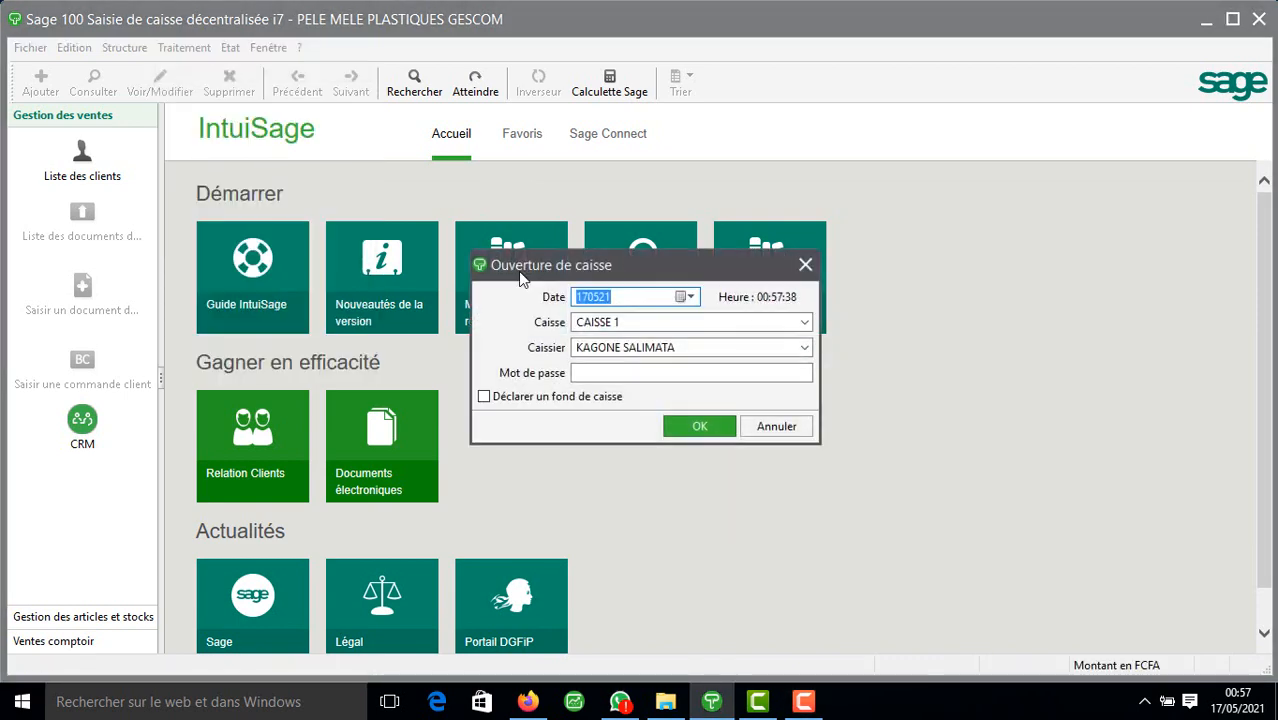
click(484, 398)
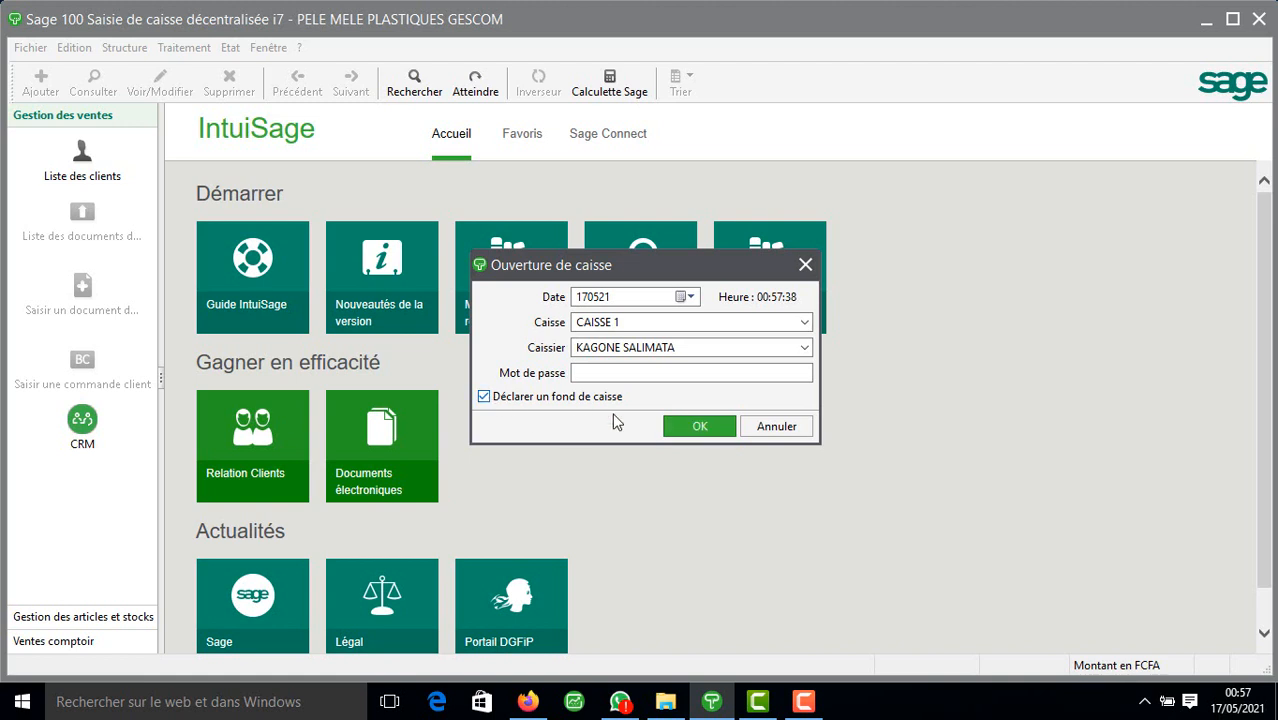
click(684, 433)
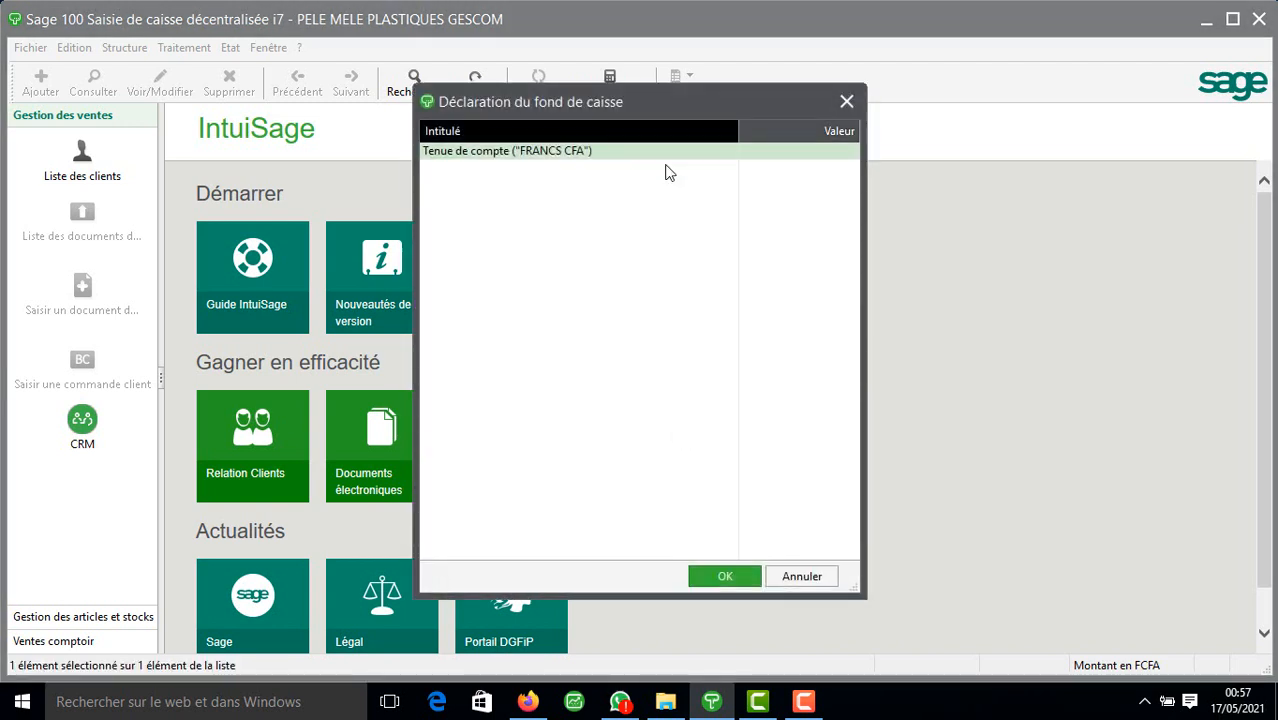
click(790, 157)
text(30000)
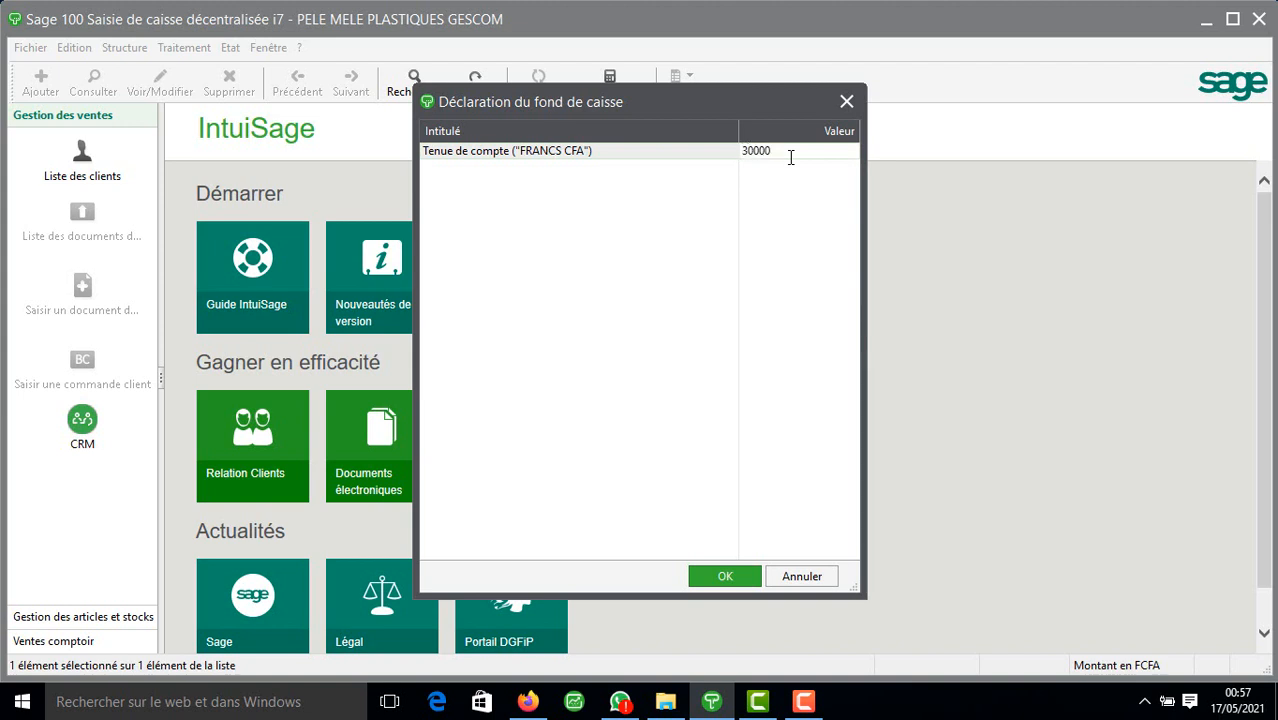
key(Return)
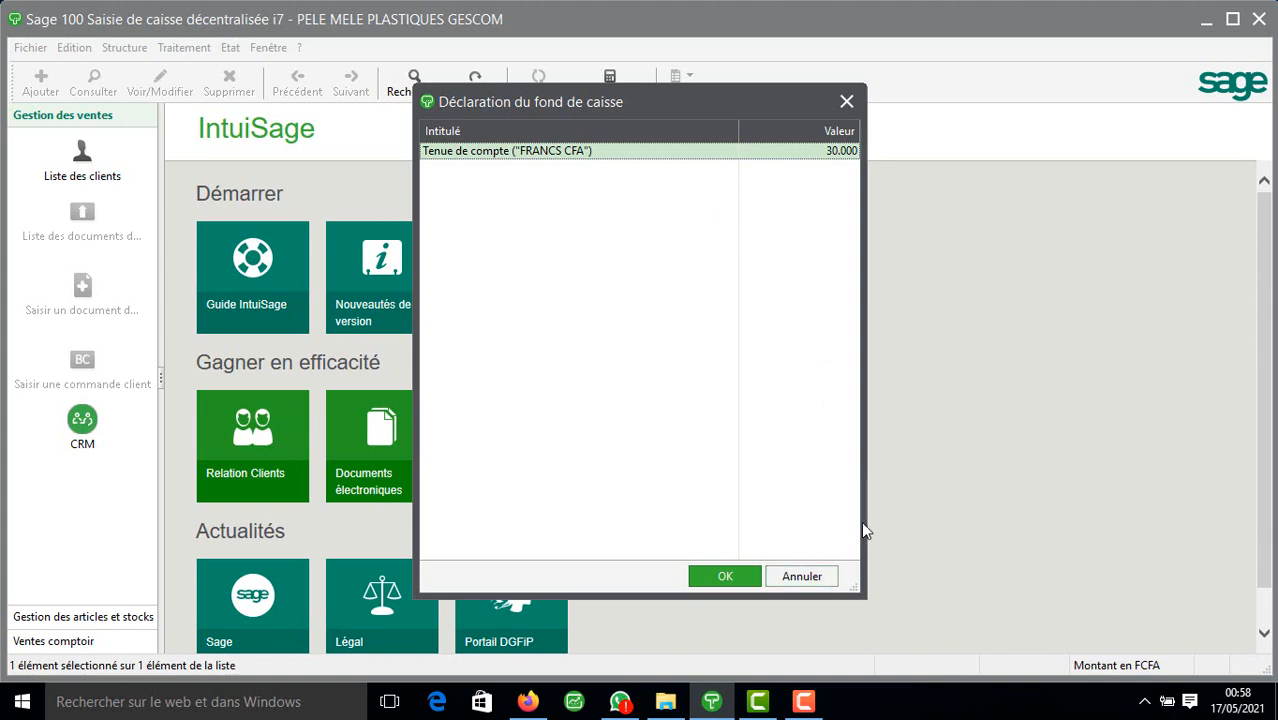
click(810, 584)
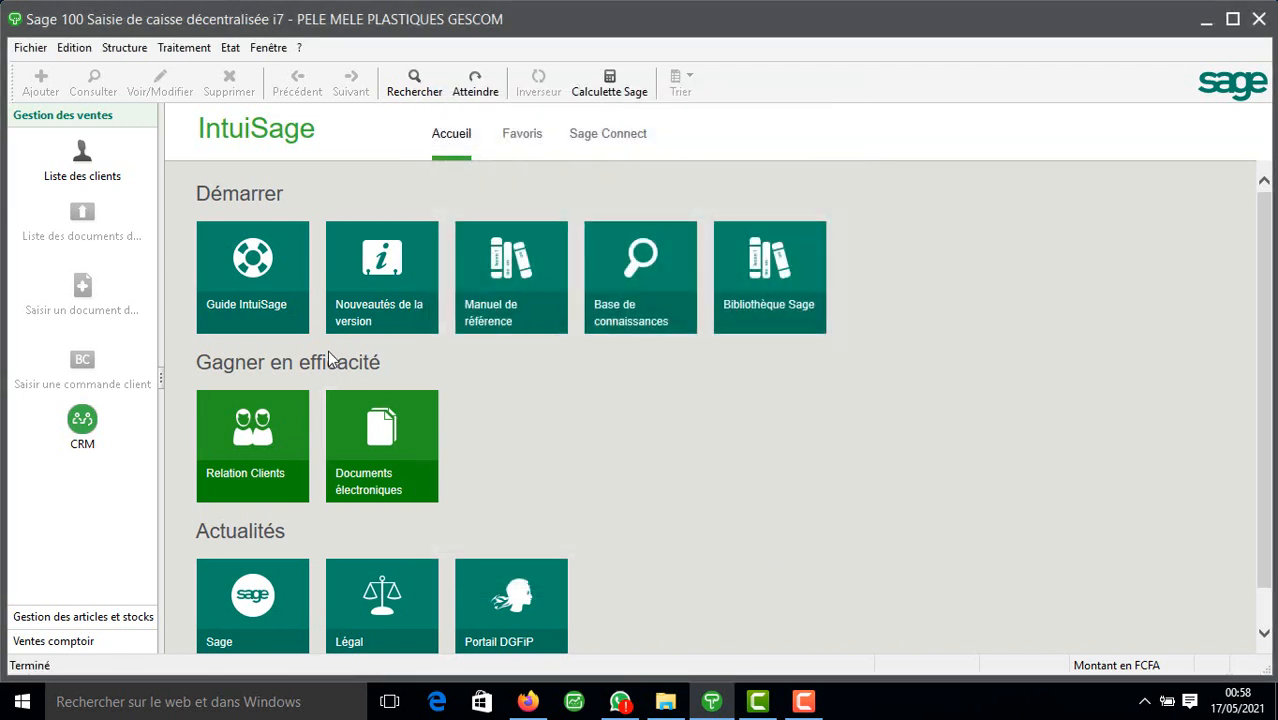
In the company's cash register parameters, set Déclaration des montants to Détail billets et pièces and validate
click(32, 48)
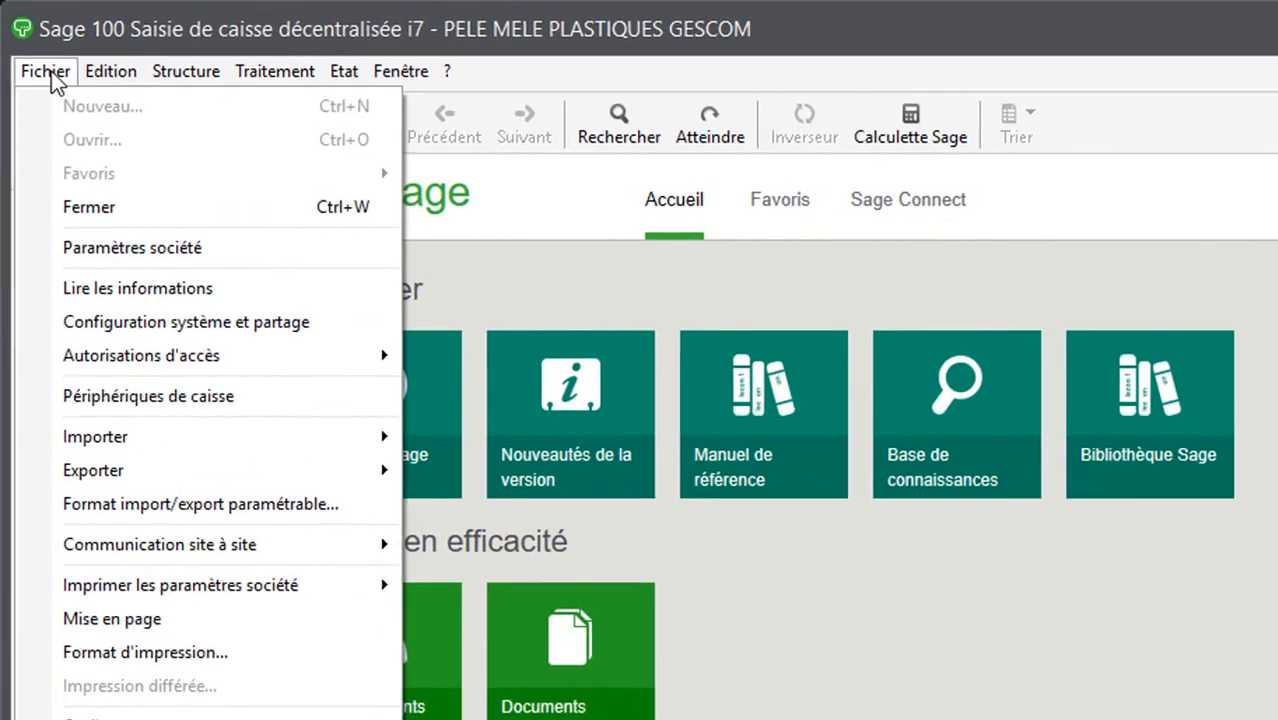
click(140, 256)
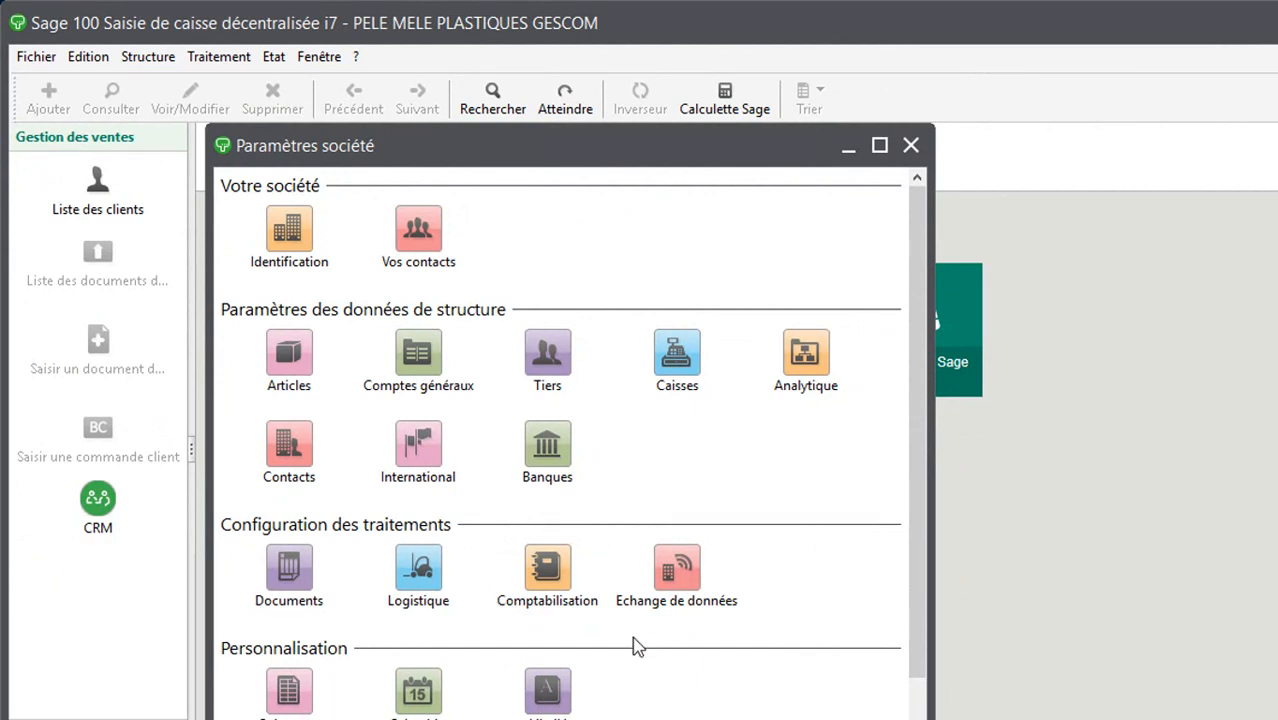
click(678, 350)
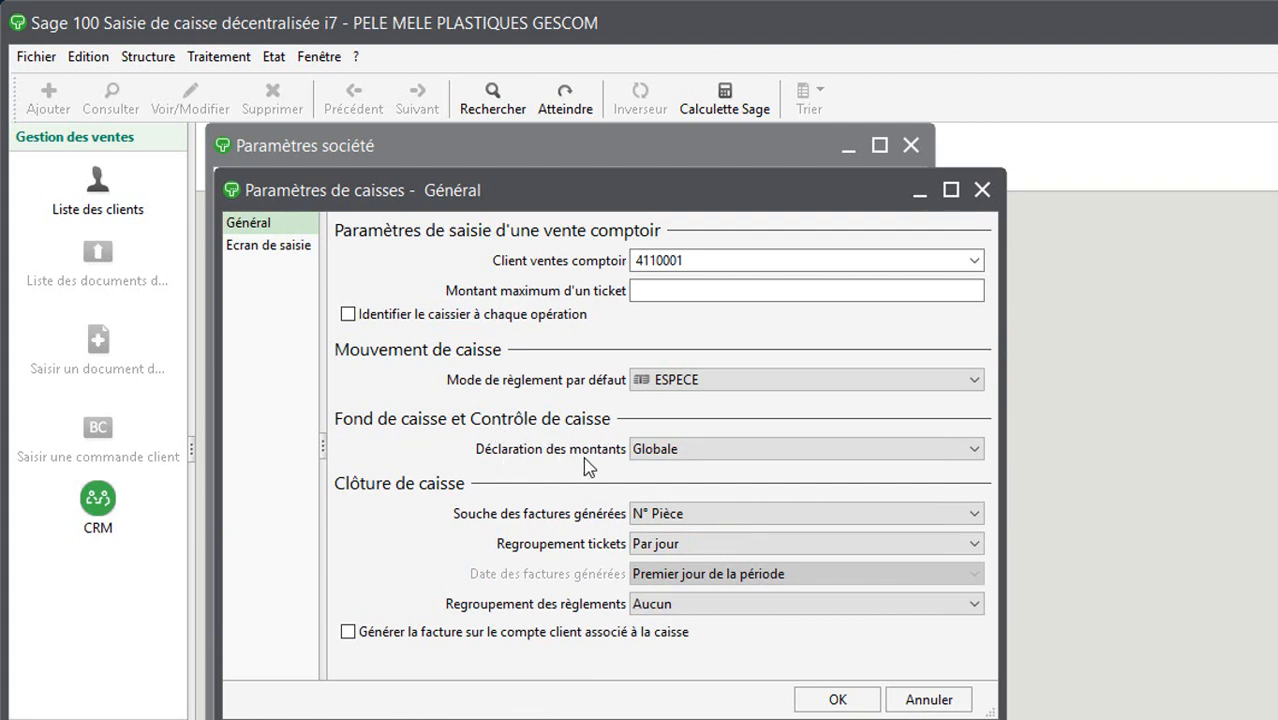
click(757, 459)
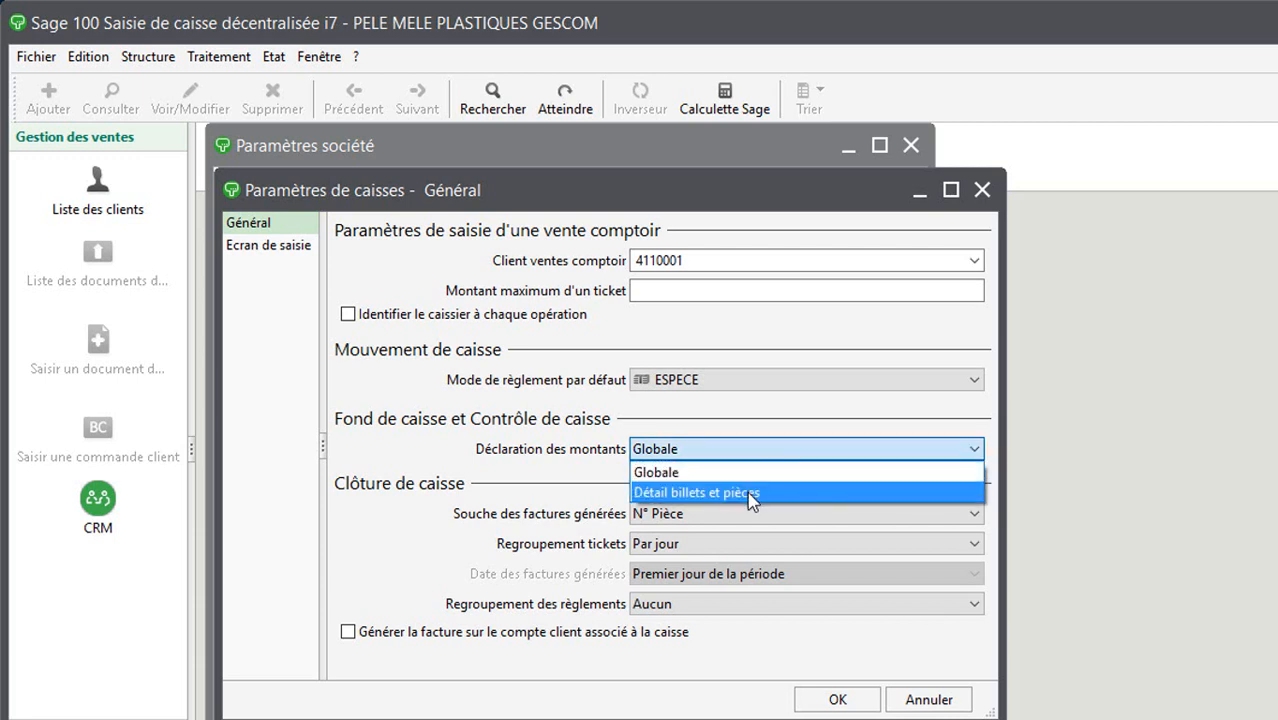
click(752, 493)
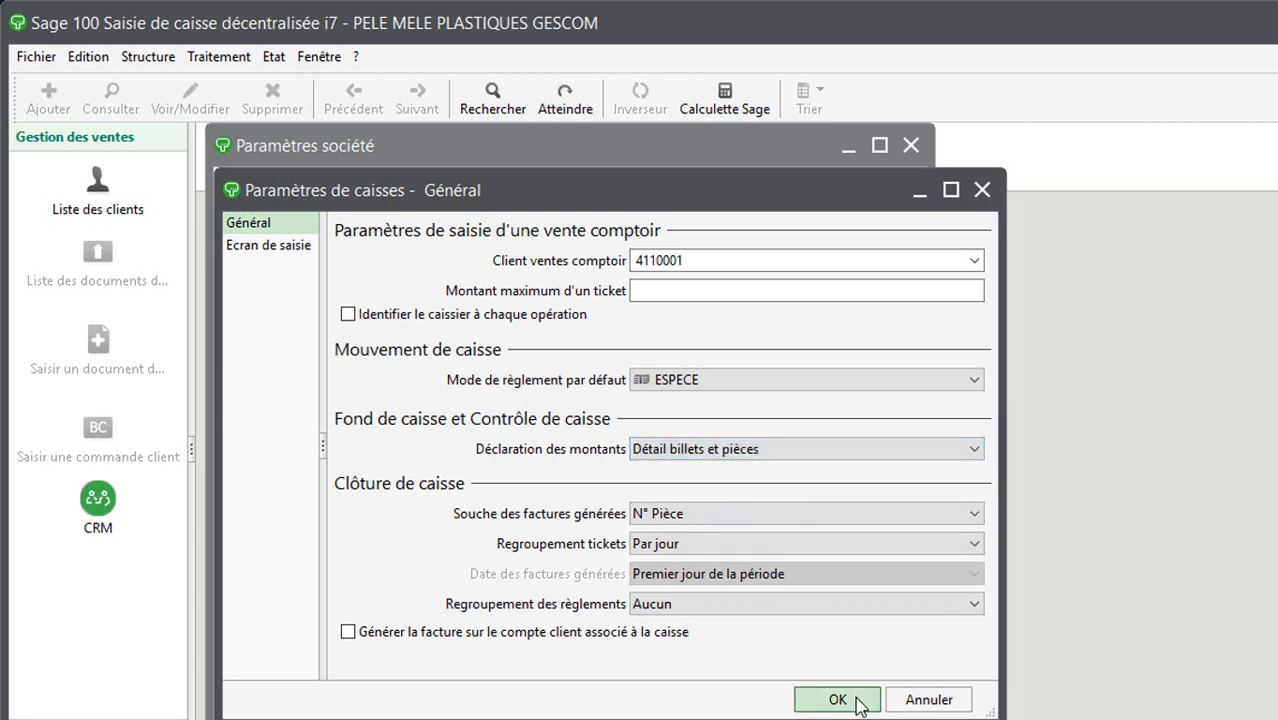
click(857, 700)
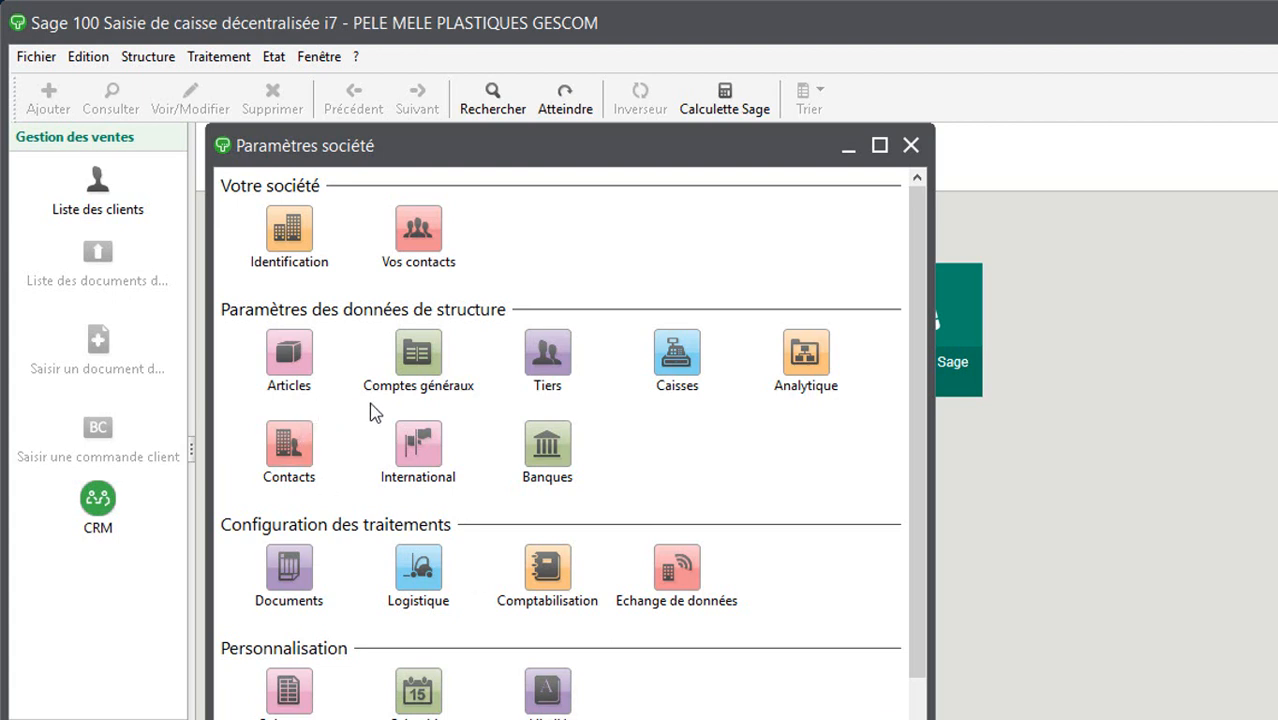
In the international parameters, add a 5 F denomination with a value of 5 to the FRANCS CFA currency's Billetage
click(421, 451)
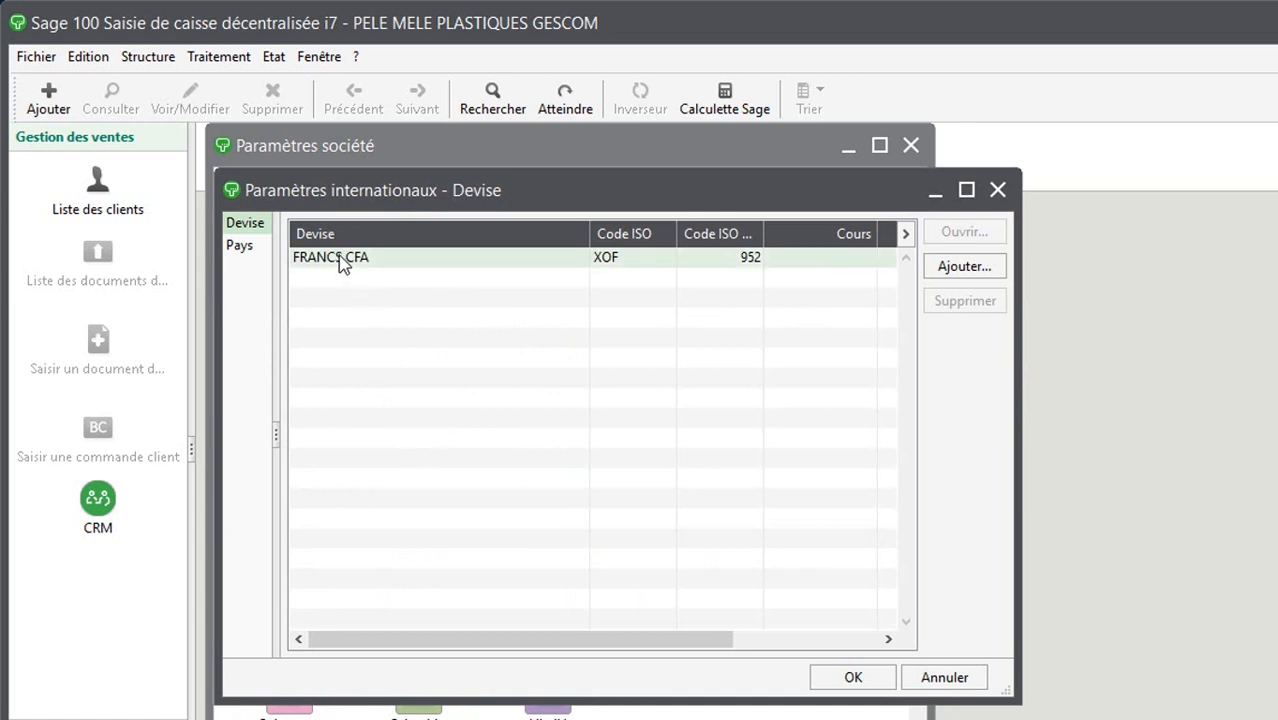
double_click(338, 258)
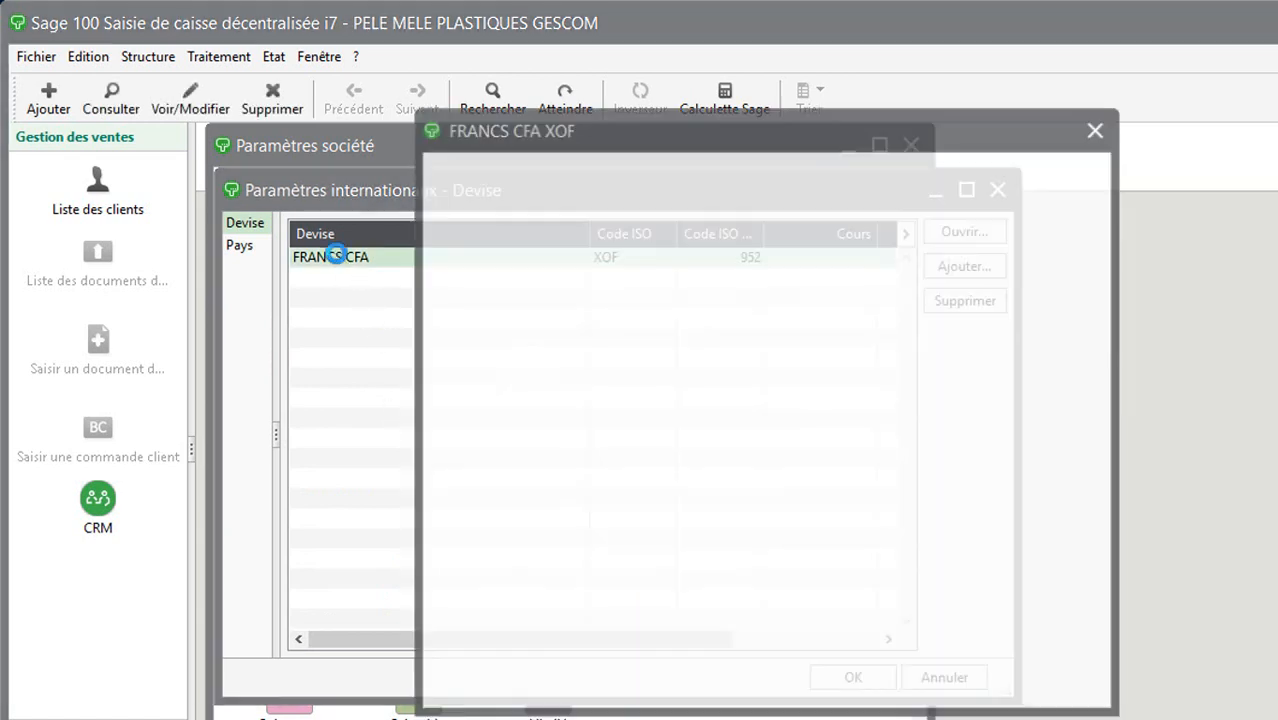
click(550, 171)
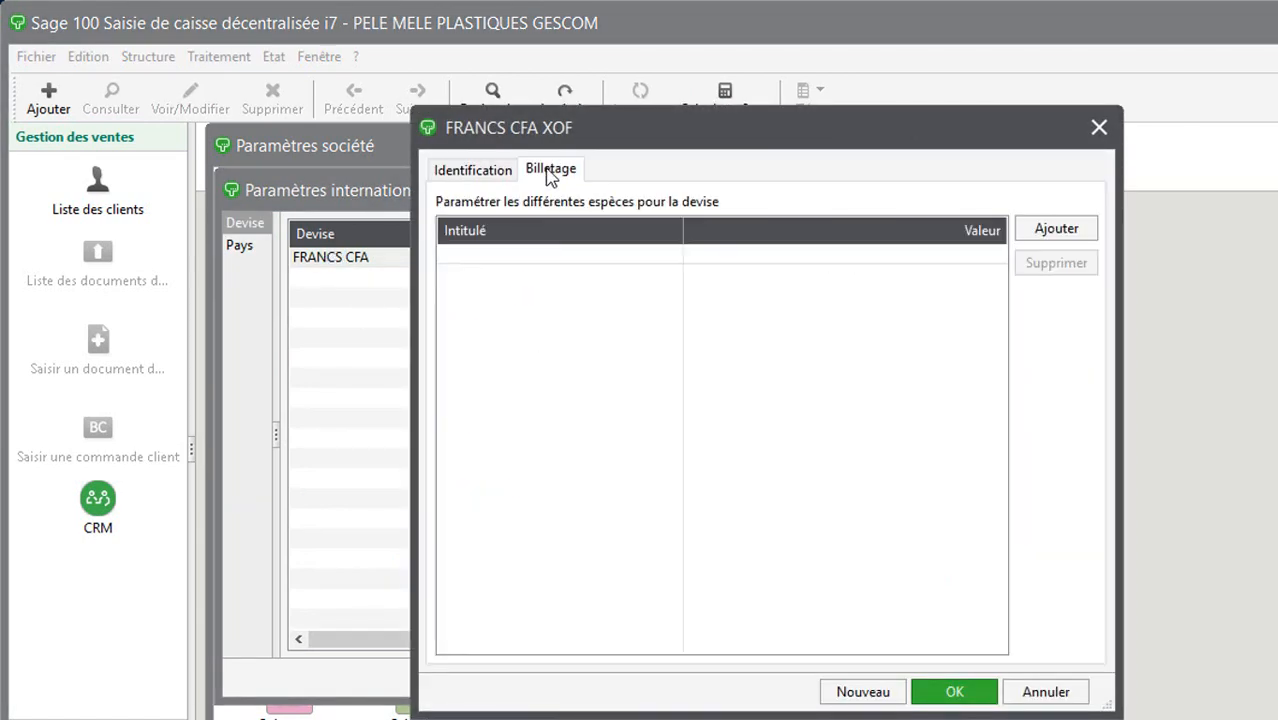
click(545, 256)
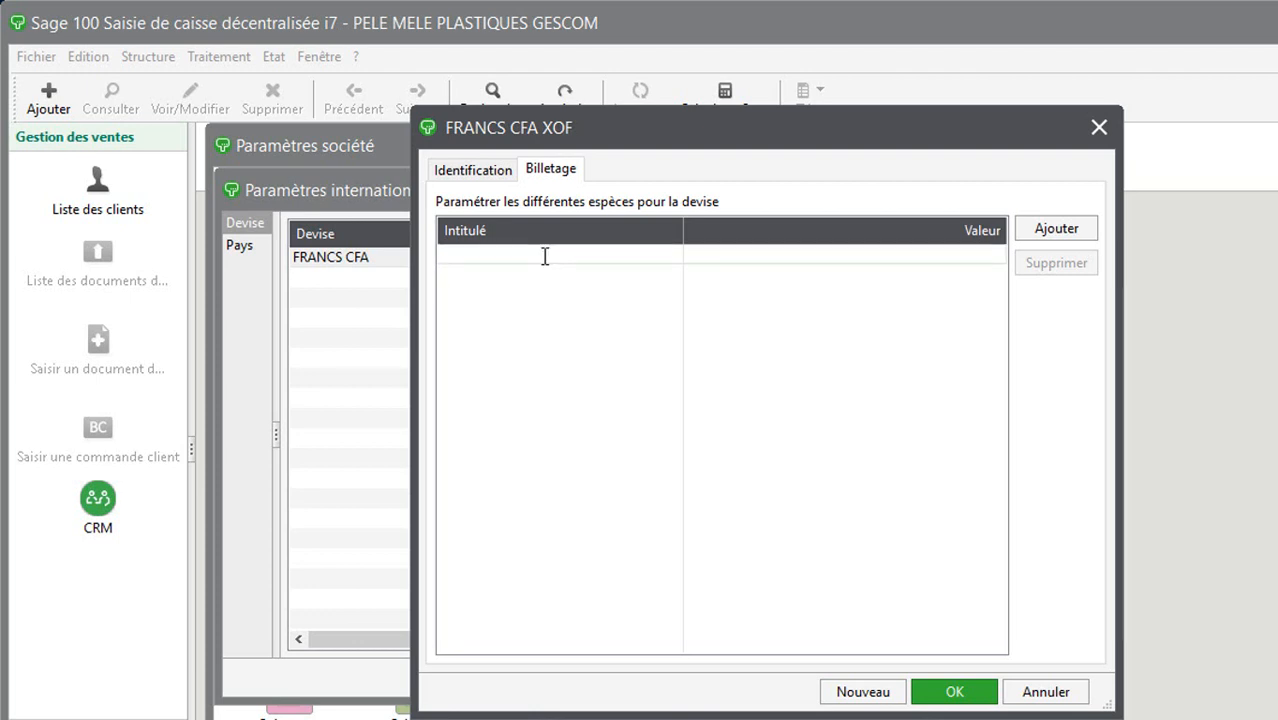
text(5 F)
key(Tab)
text(5)
key(Tab)
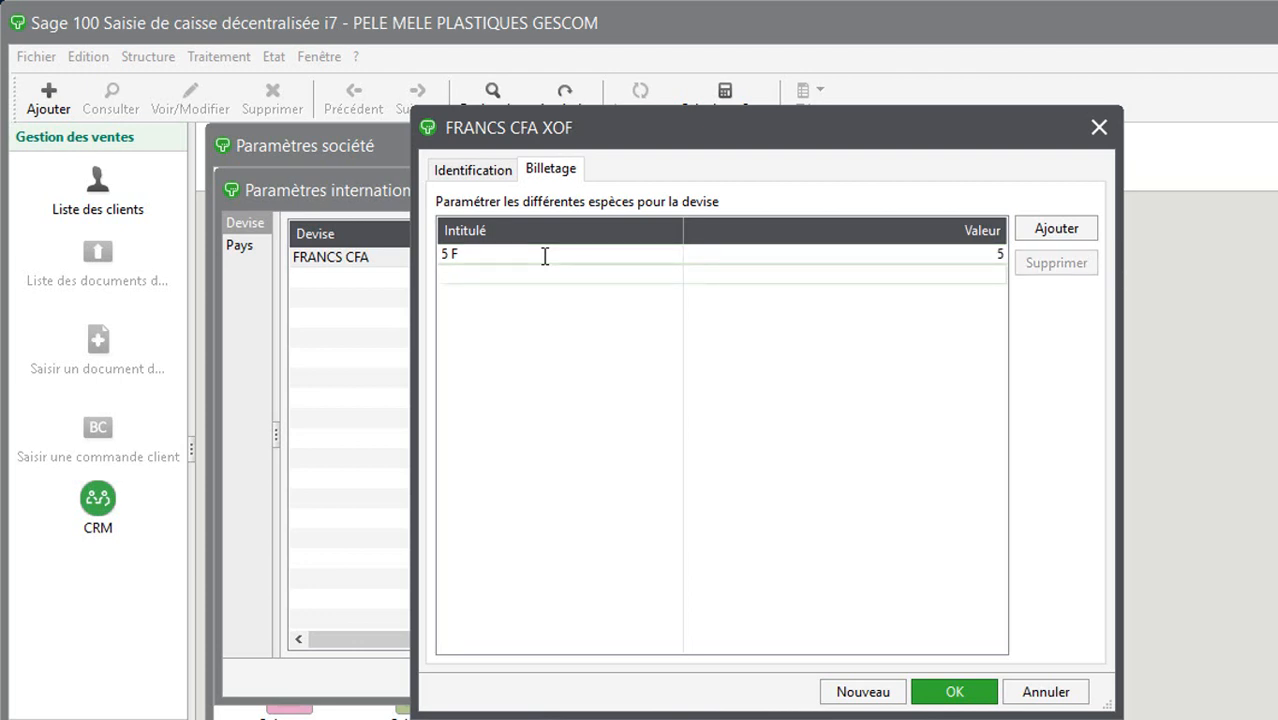
Add FRANCS CFA denominations 10 F, 25 F, 50 F, 100 F, 200 F, 250 F, 500 F, 1000 F, 2000 F and 5000 F with matching values
text(10 F)
key(Tab)
text(10)
key(Tab)
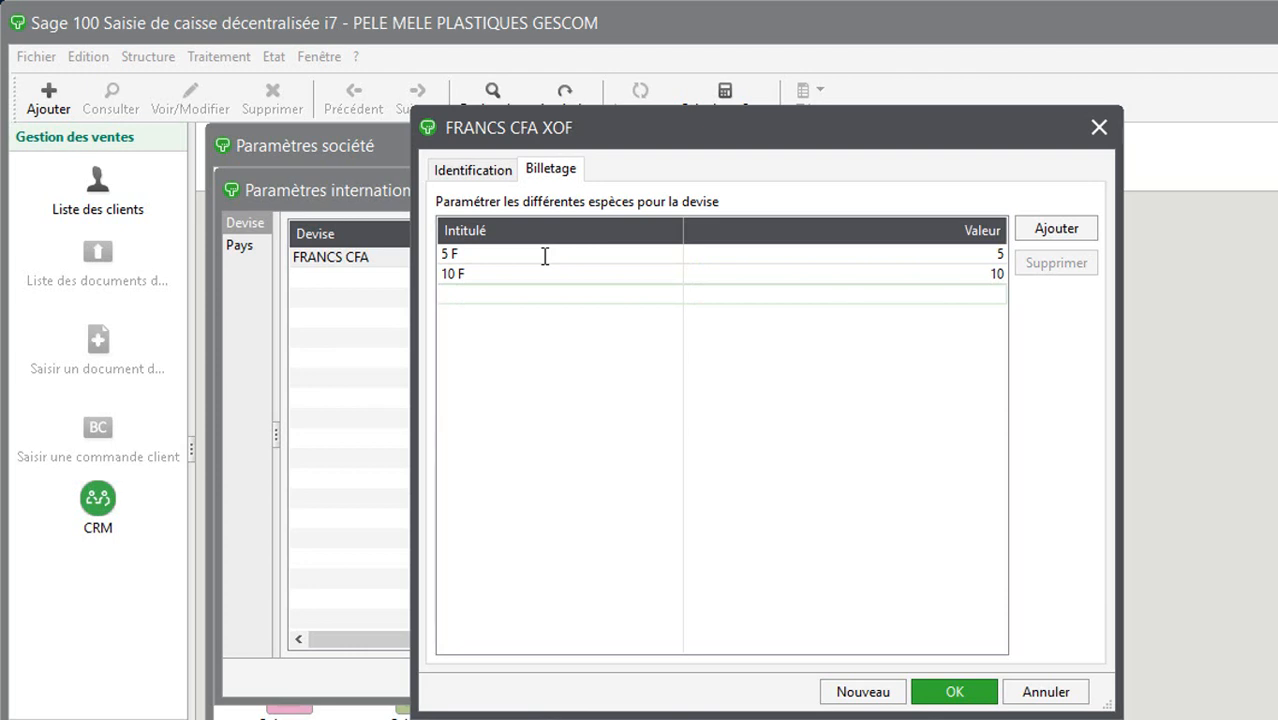
text(25 F)
key(Tab)
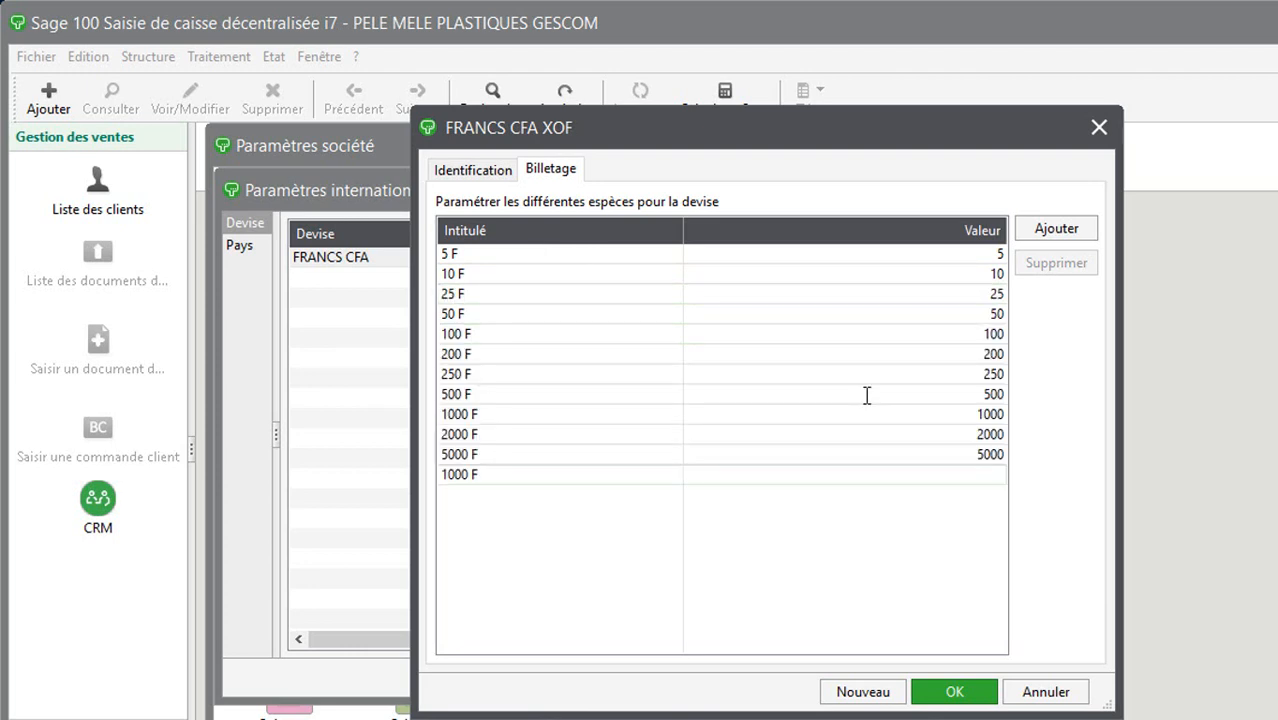
Try to save the currency with a value of 1000 in the last denomination row, below 5000 F
key(Tab)
text(1000)
click(952, 690)
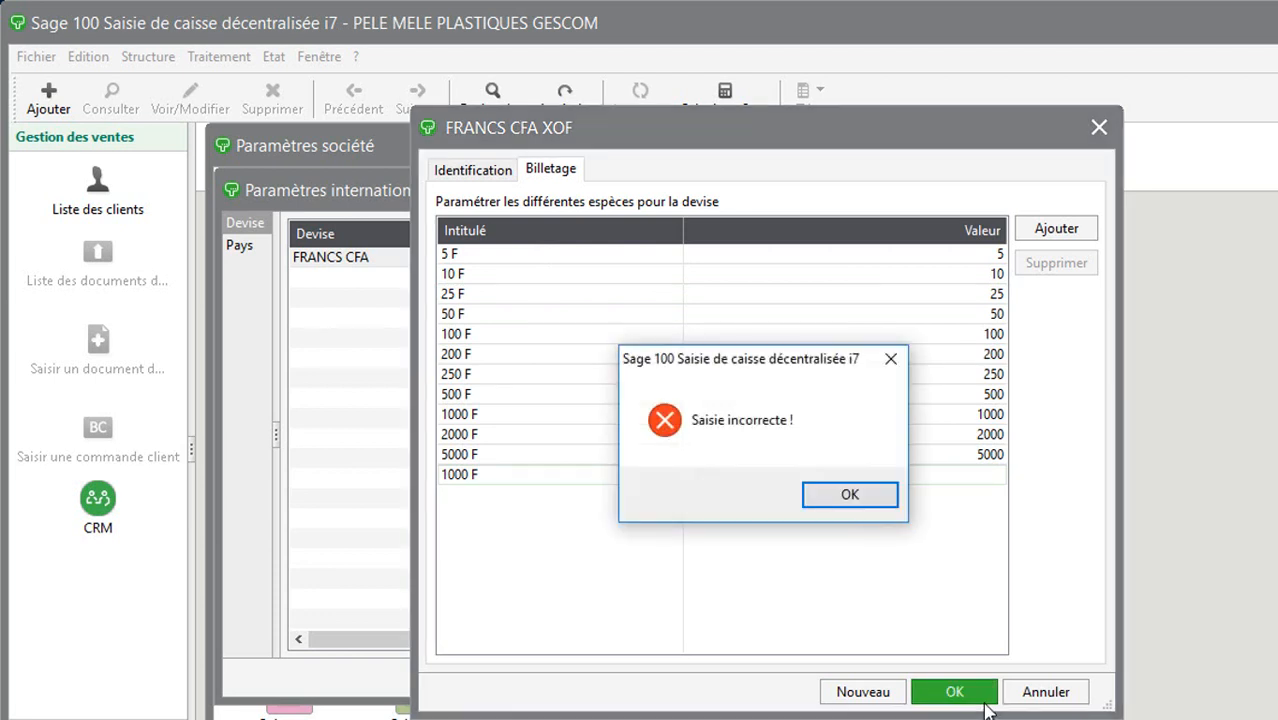
click(850, 495)
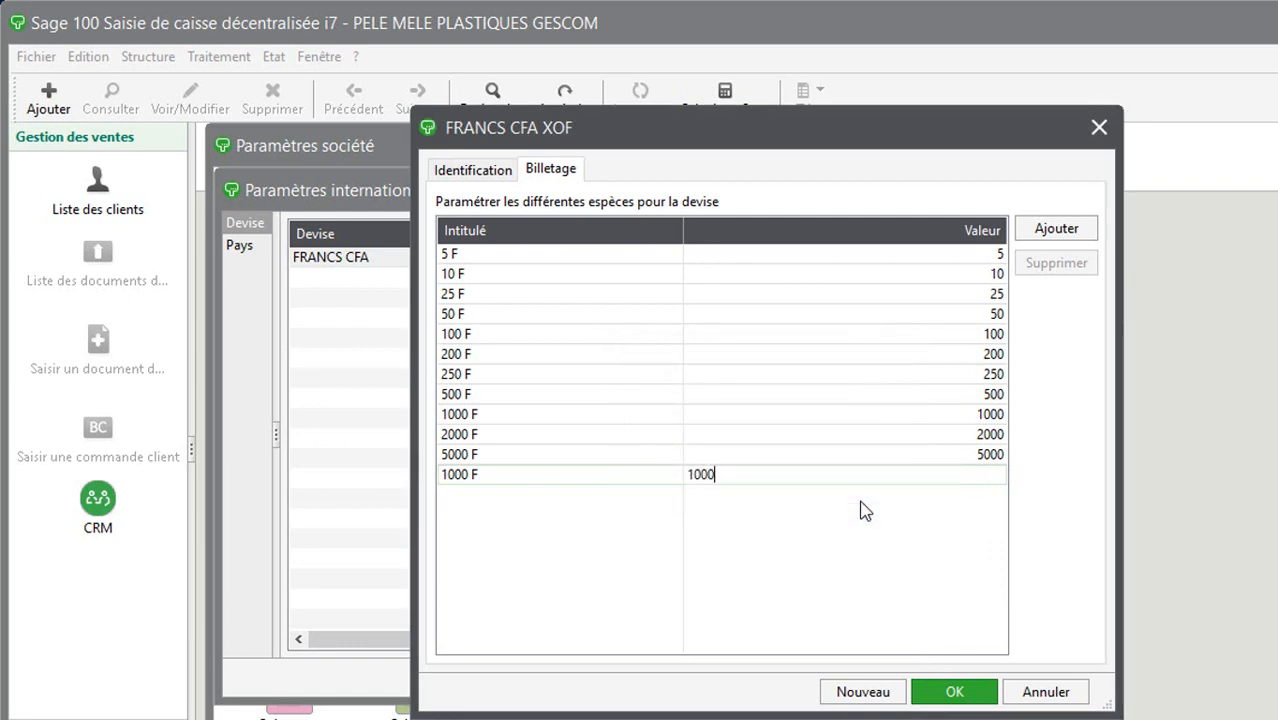
click(862, 502)
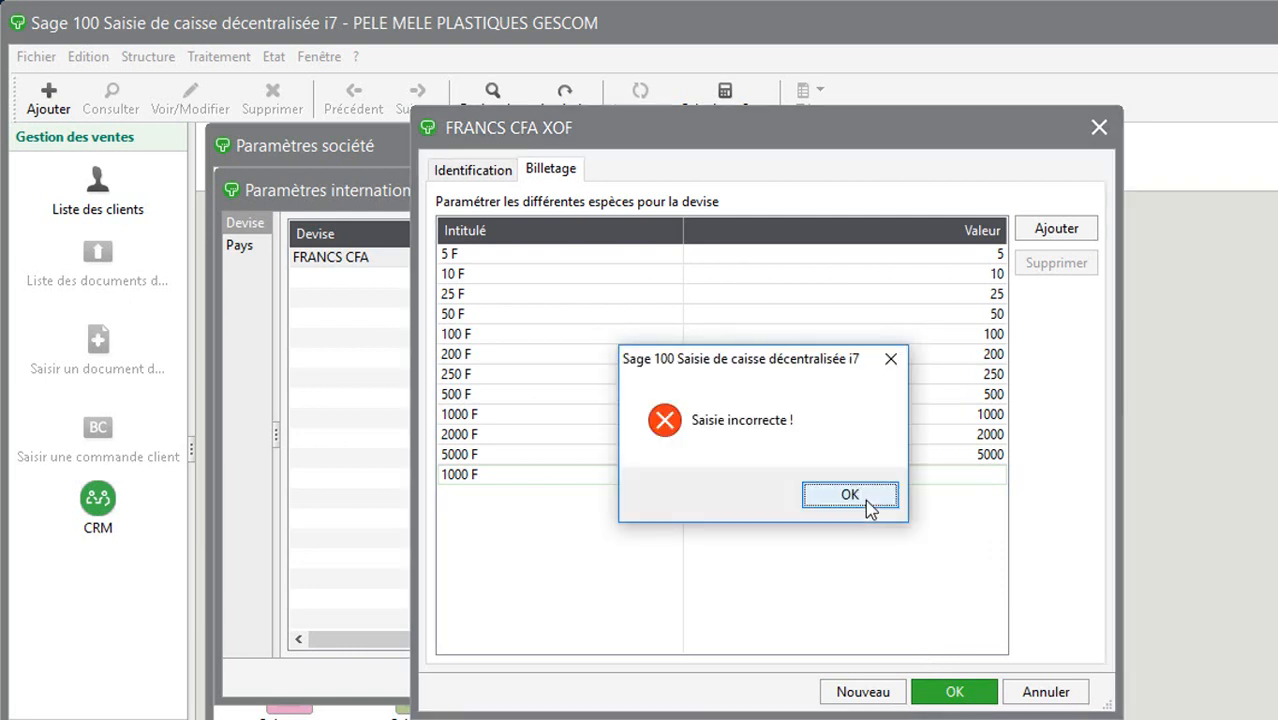
click(866, 500)
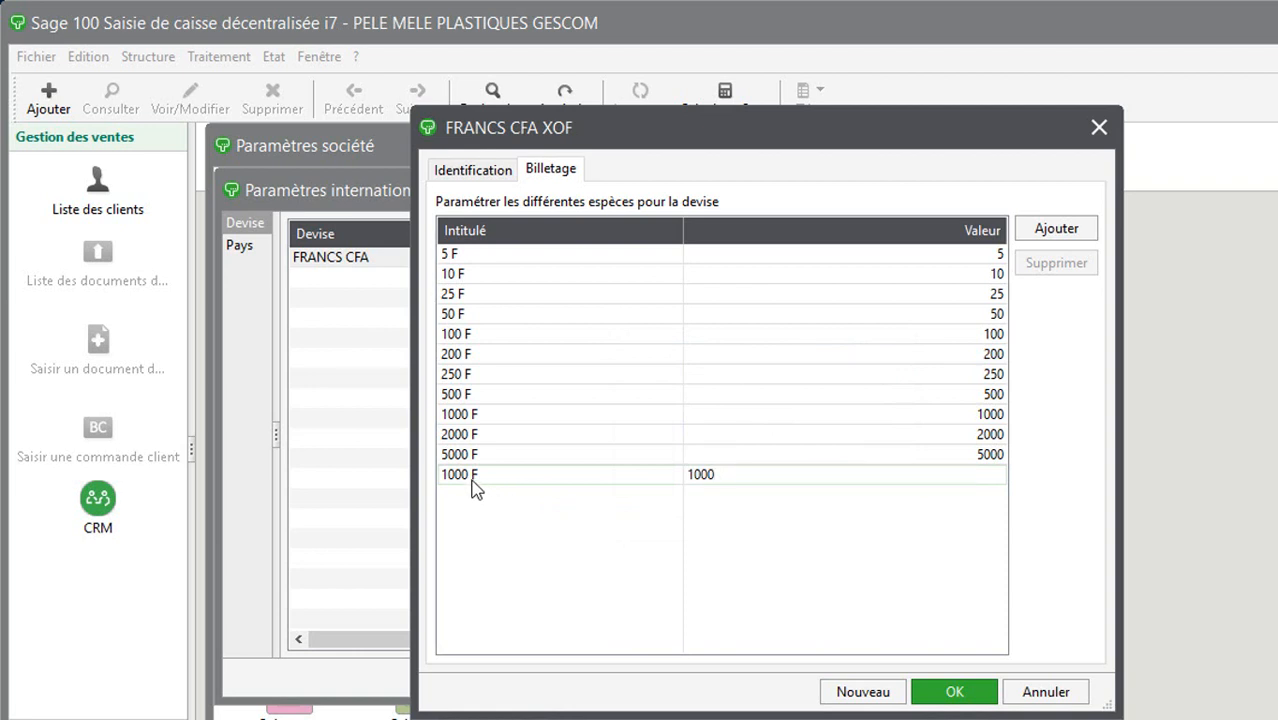
Correct the last denomination row to the label 10000 F with a value of 10000
key(BackSpace)
key(BackSpace)
key(BackSpace)
key(BackSpace)
click(489, 476)
key(BackSpace)
key(BackSpace)
text(0 F)
key(Tab)
text(10000)
key(Tab)
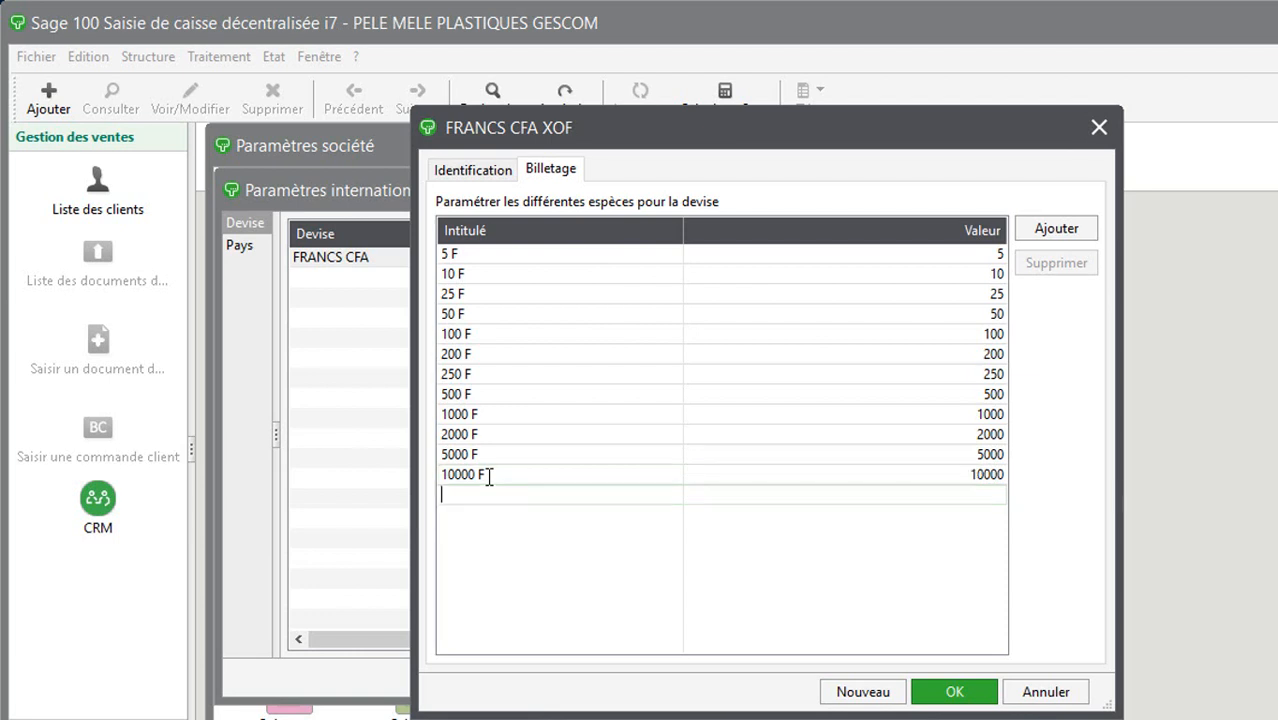
Save the FRANCS CFA denominations and close the company parameters
click(968, 694)
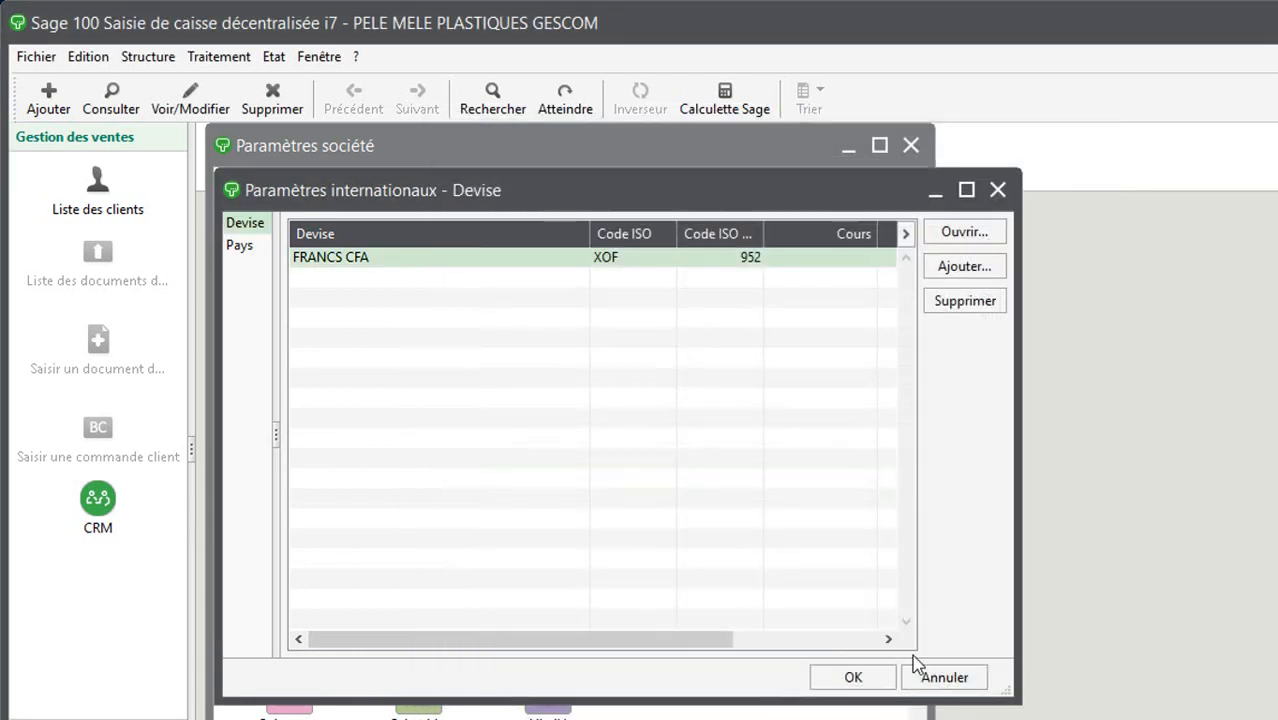
click(856, 679)
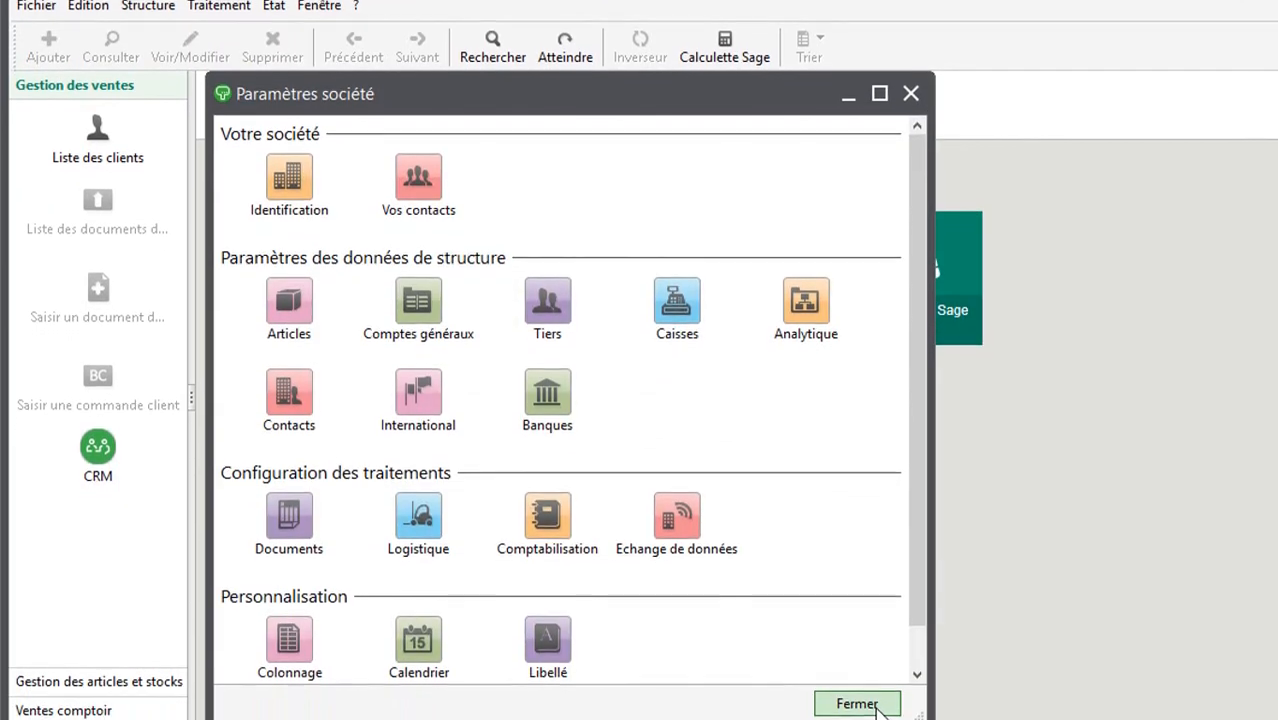
click(858, 700)
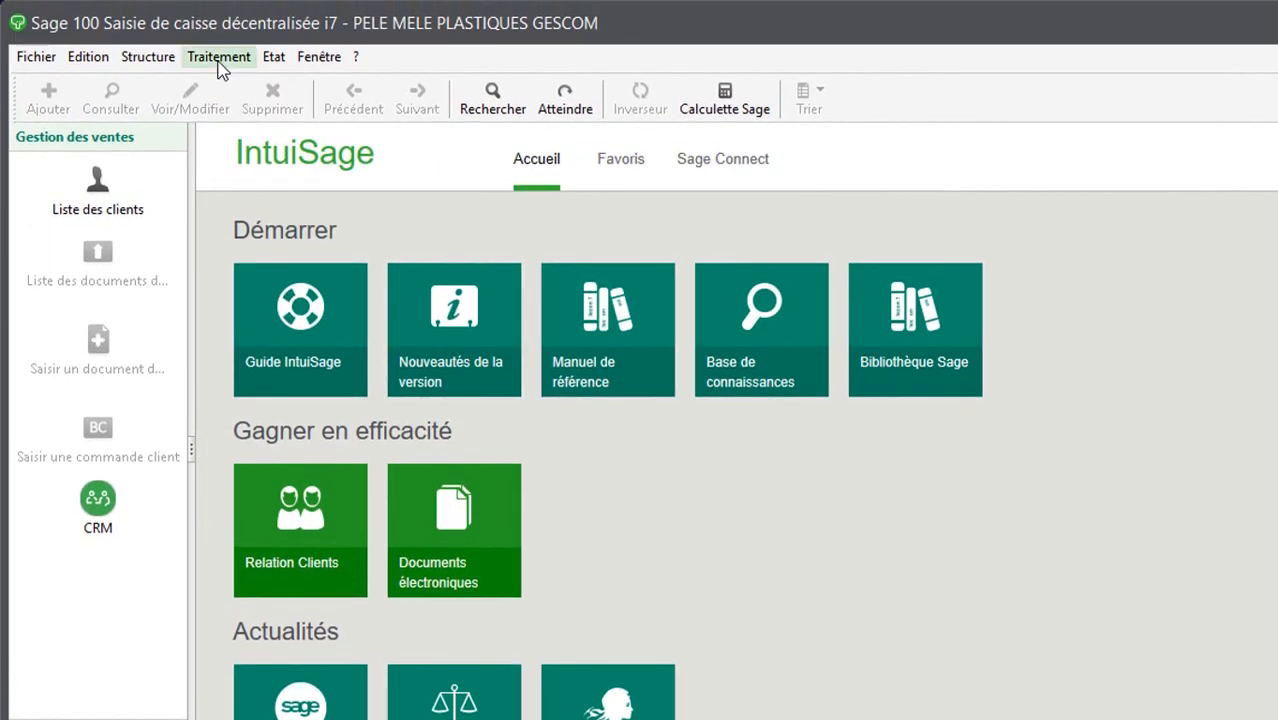
Start the opening of CAISSE 1 dated 170521 with the option to declare a cash float
click(218, 62)
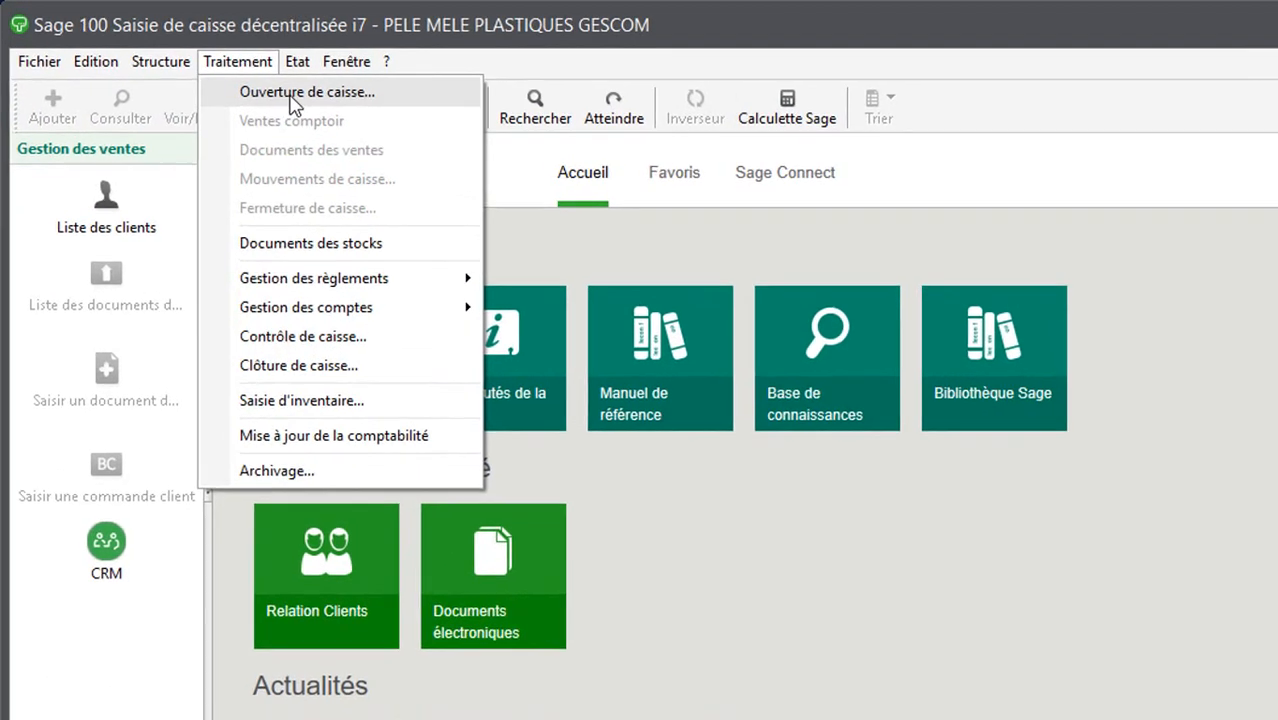
click(285, 86)
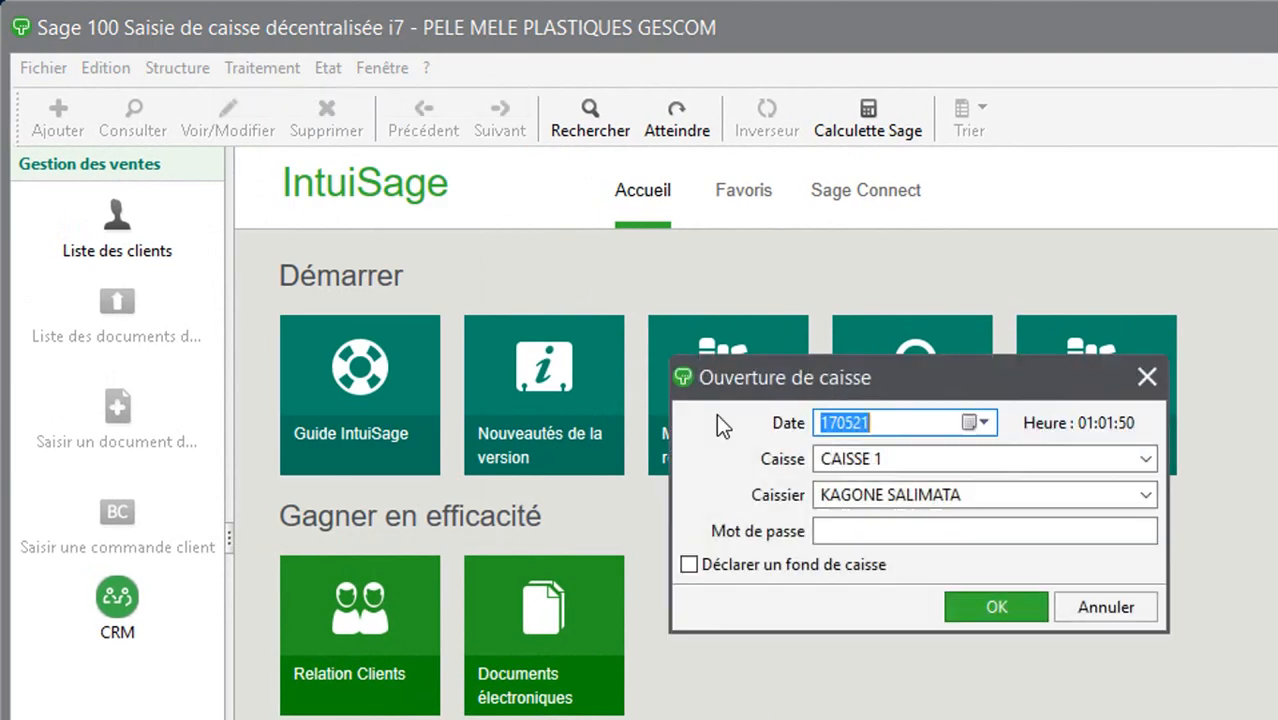
click(716, 566)
click(998, 601)
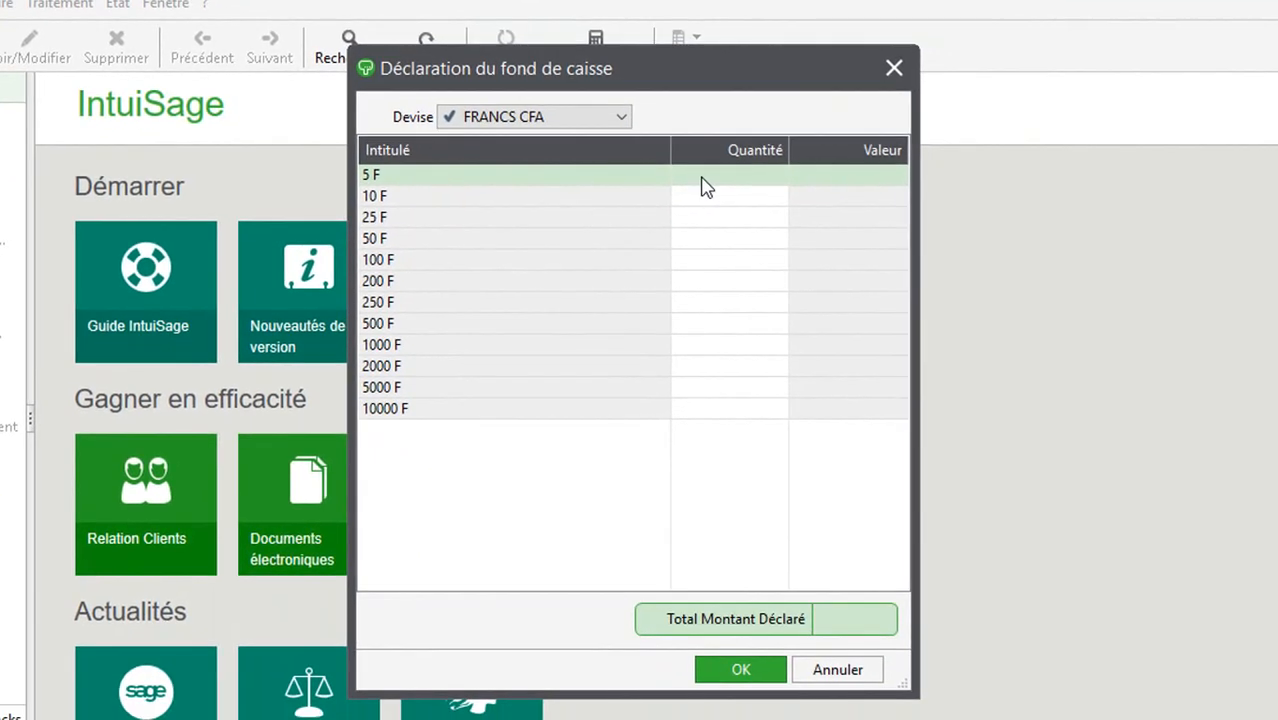
Declare float quantities of 100 for 5 F, 25 for 10 F and 100 for 25 F
click(704, 180)
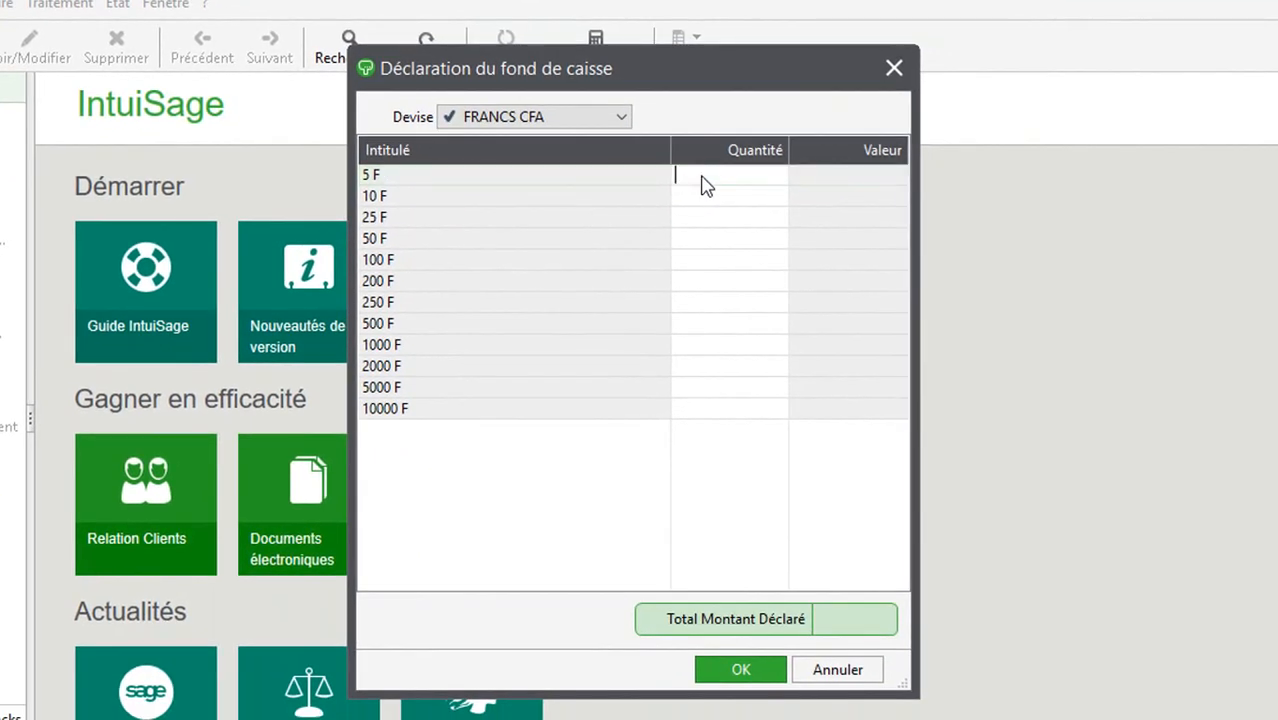
text(100)
key(Return)
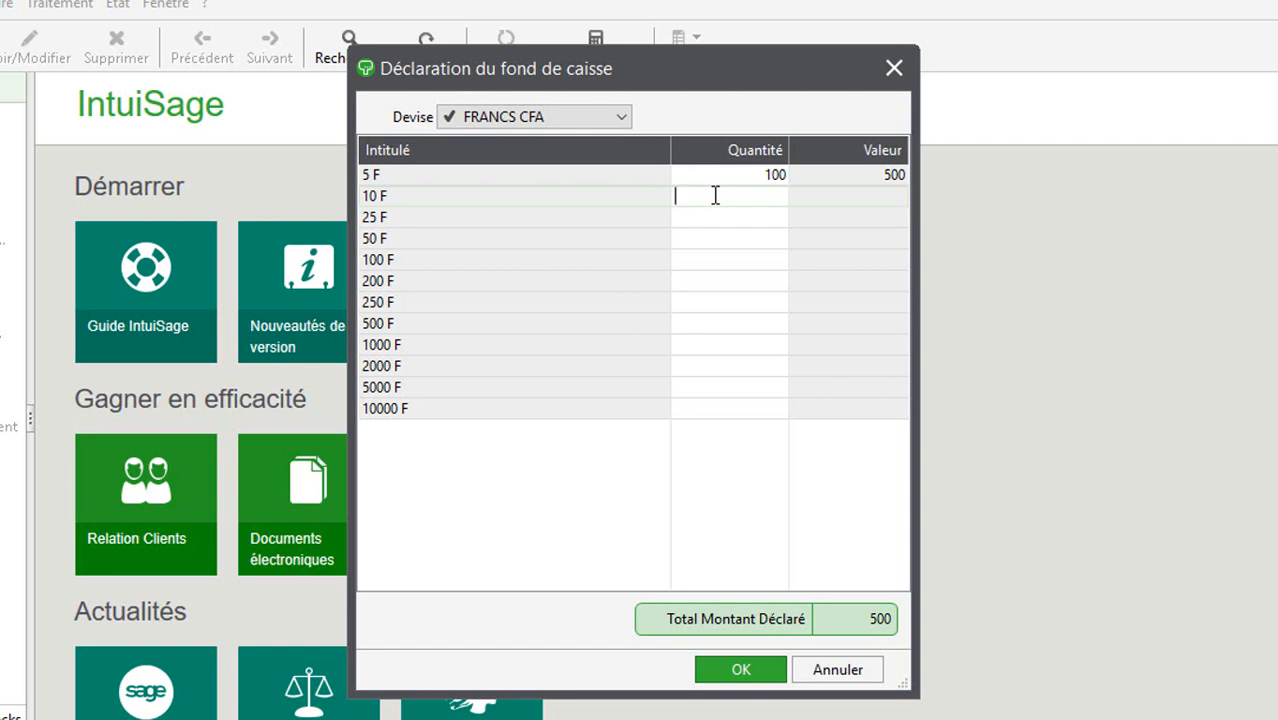
text(25)
key(Return)
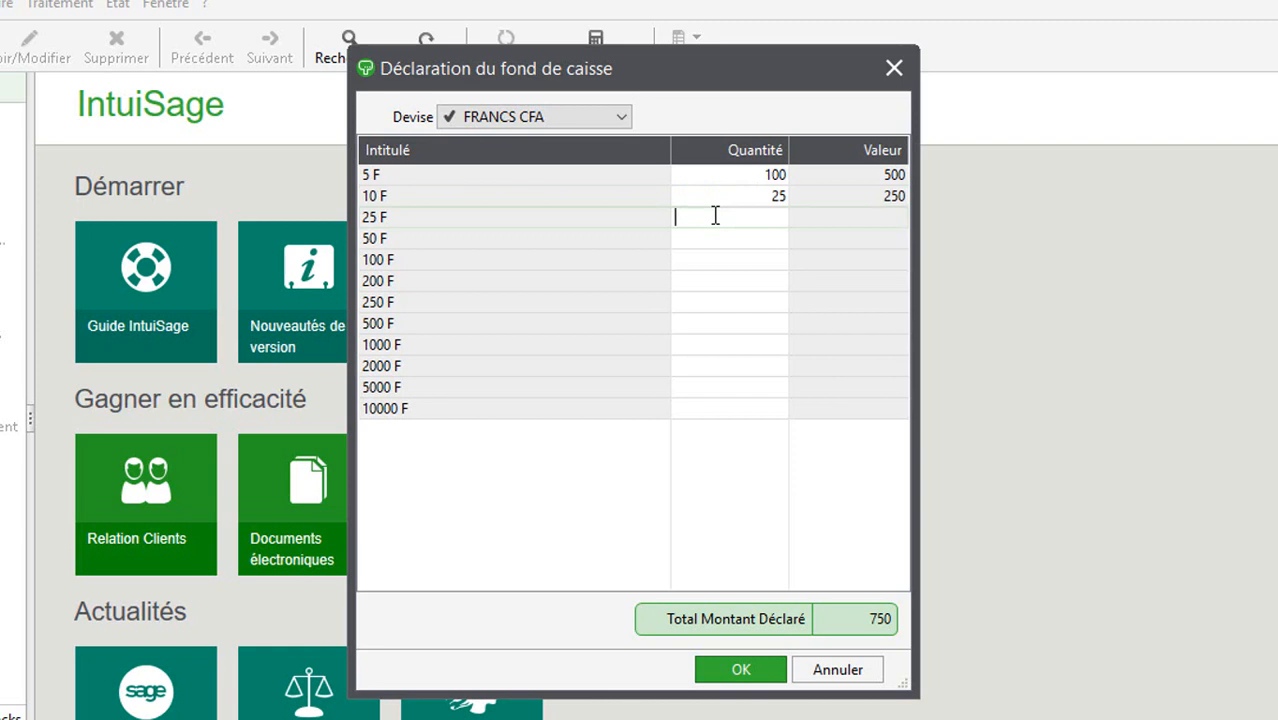
text(100)
key(Return)
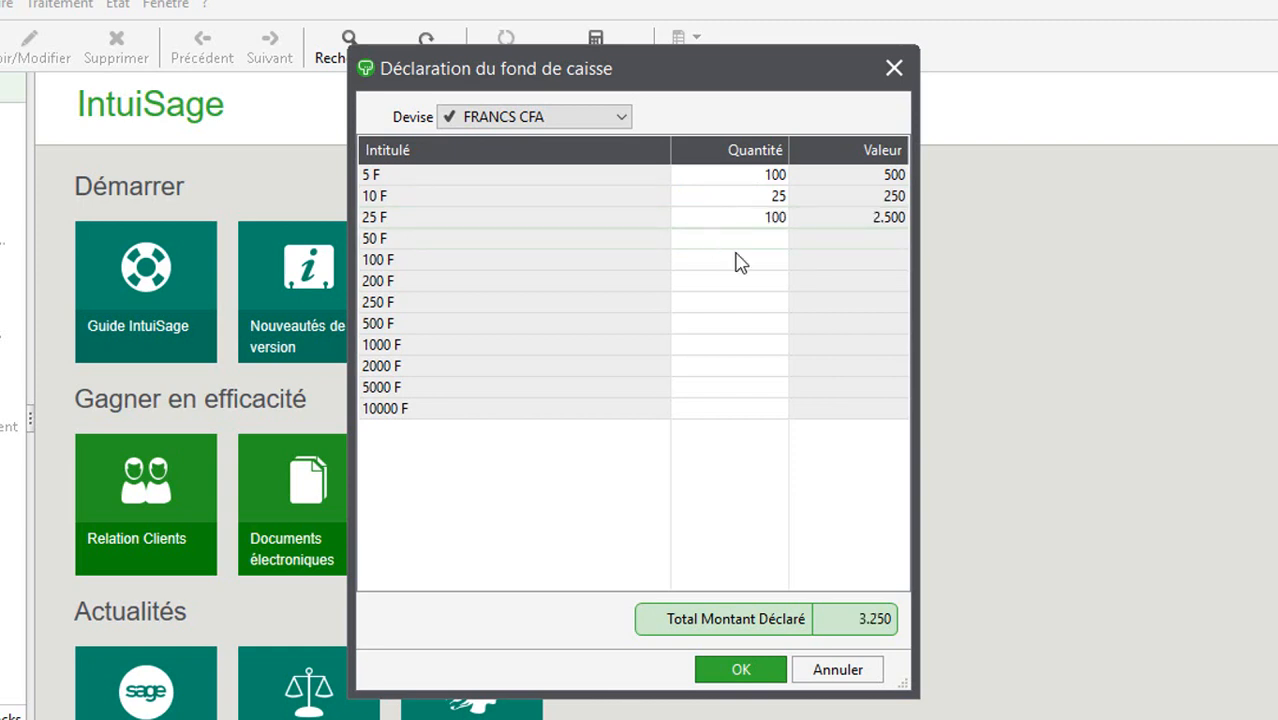
Declare float quantities of 500 for 50 F, 20 for 100 F and 200 for 200 F, then validate the float and maximize the ticket window
text(500)
key(Return)
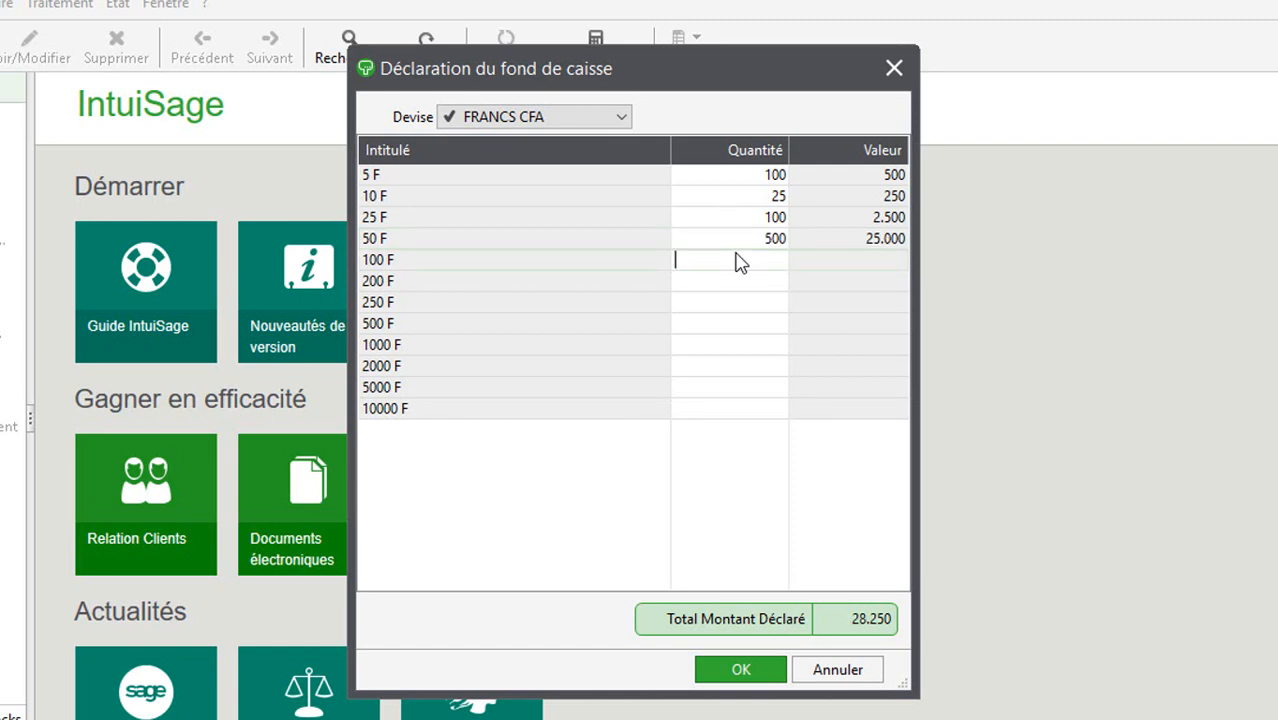
text(20)
key(Return)
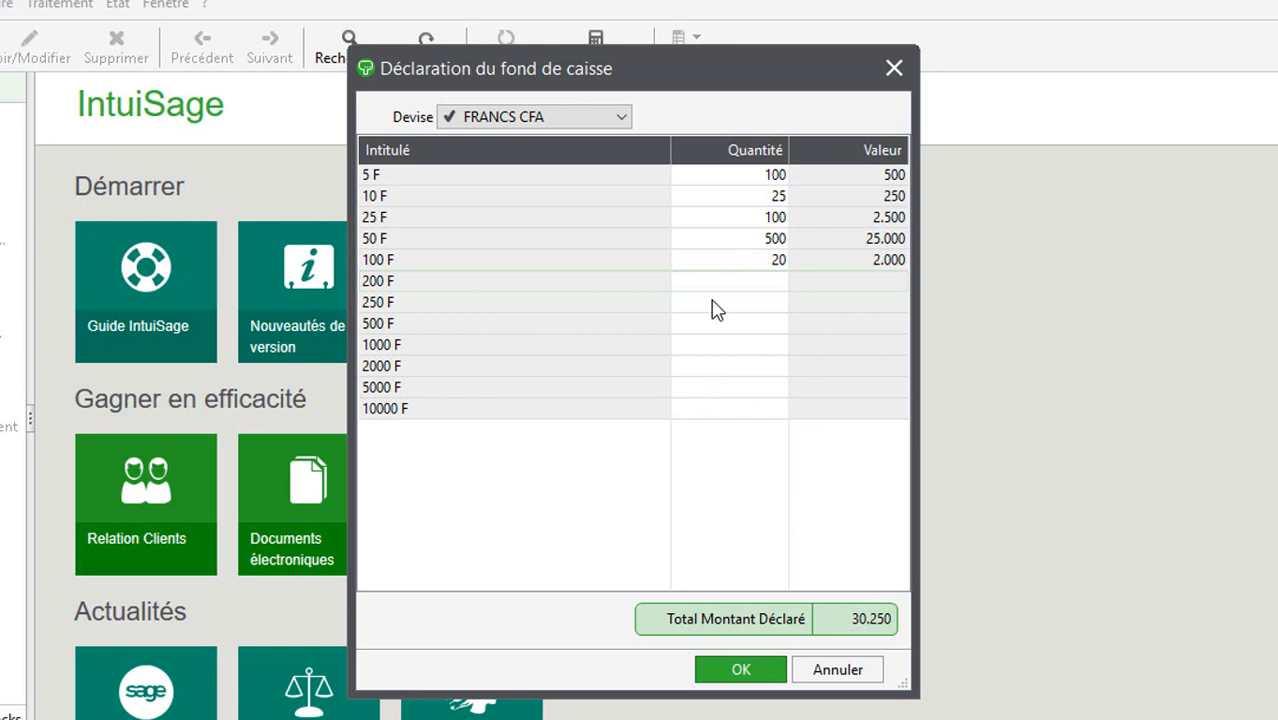
text(200)
key(Return)
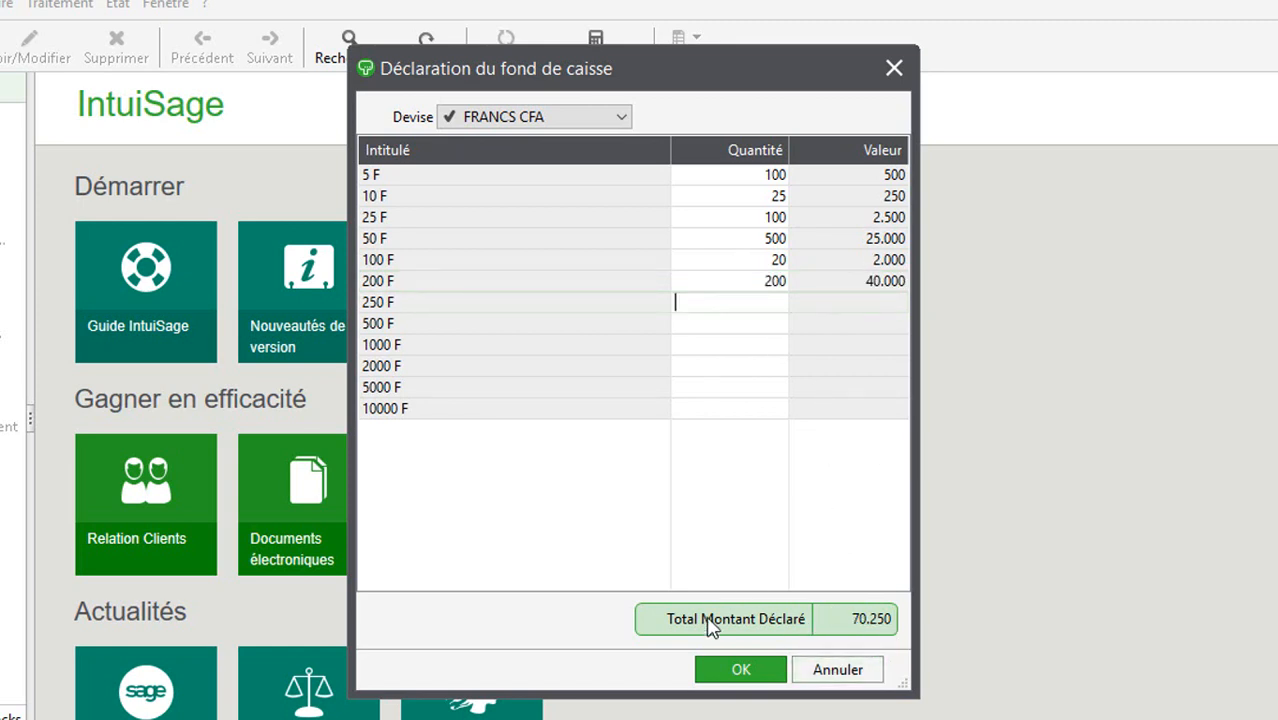
click(765, 670)
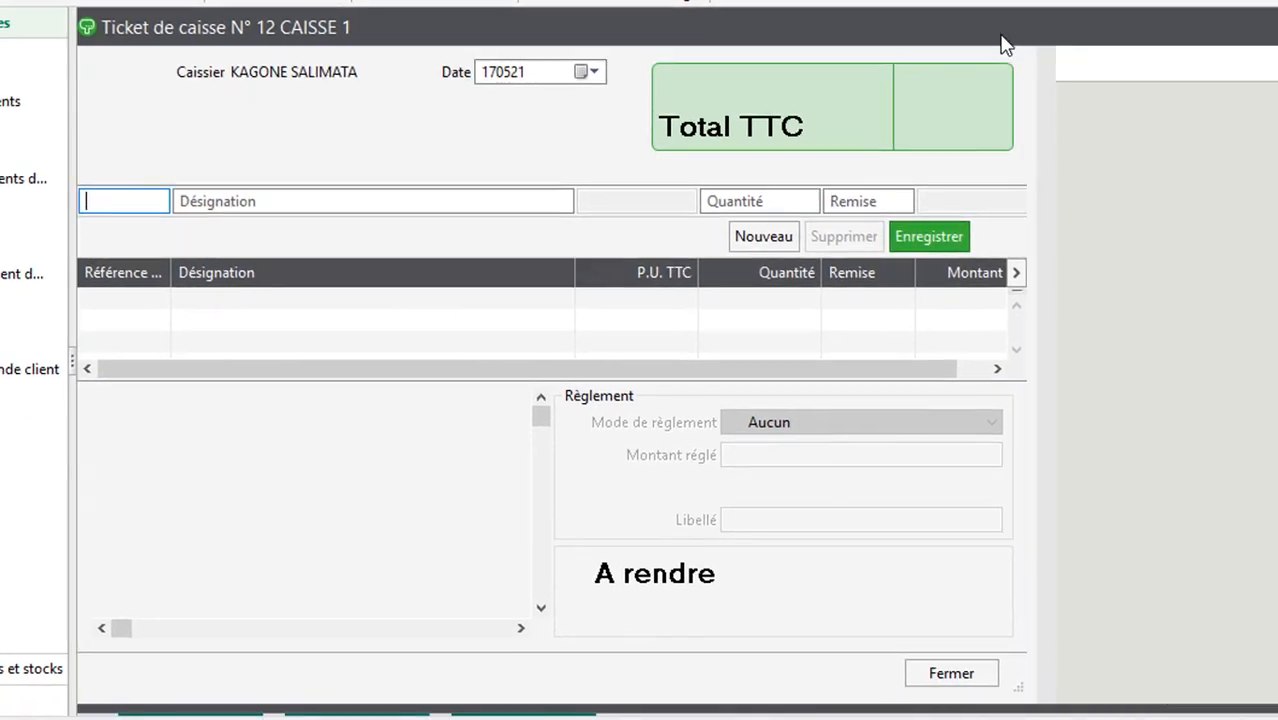
click(996, 33)
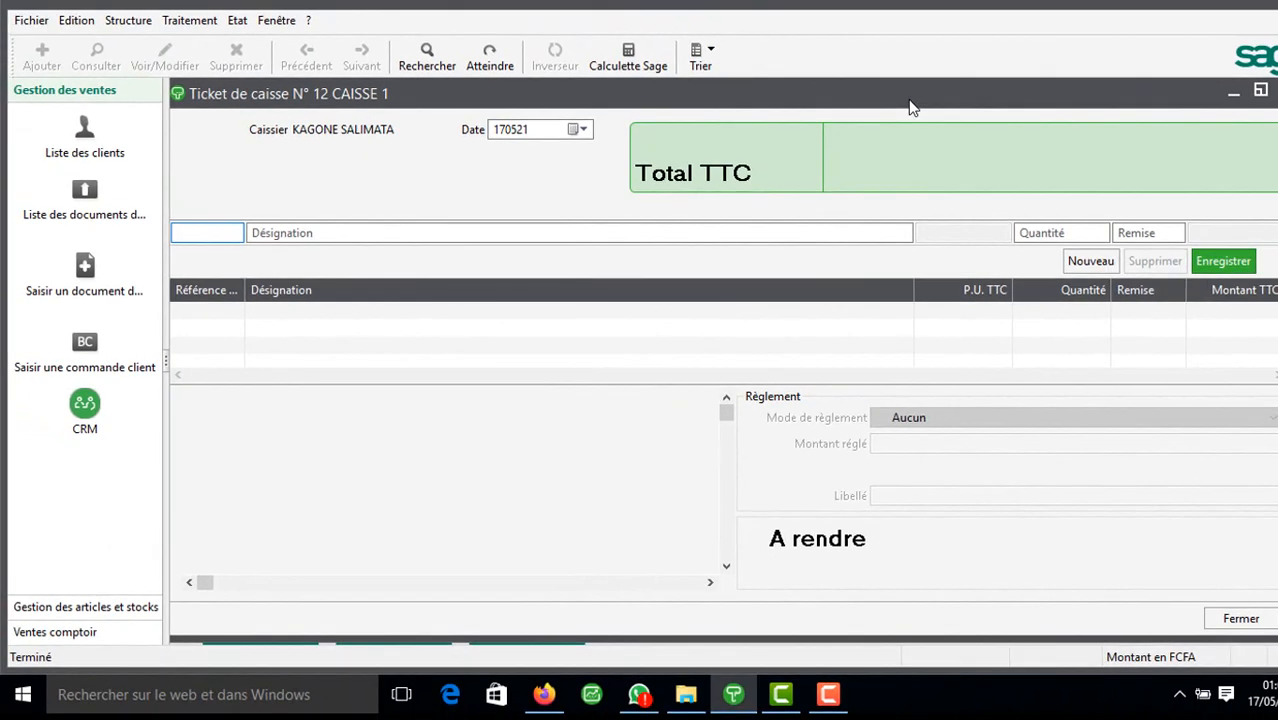